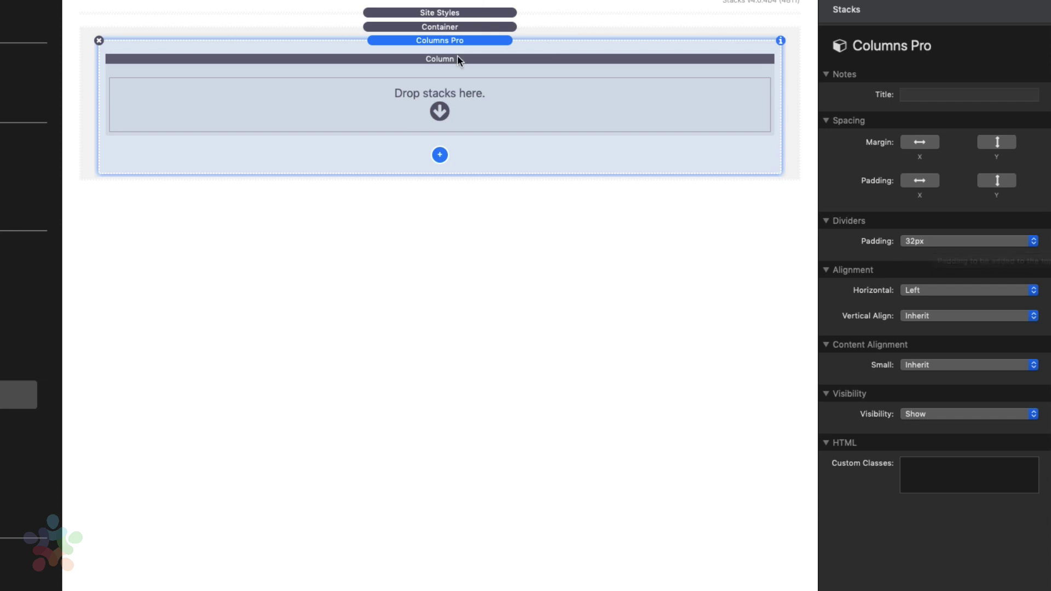
- Add a second column to the Columns Pro stack and place a Text stack in each column
click(444, 76)
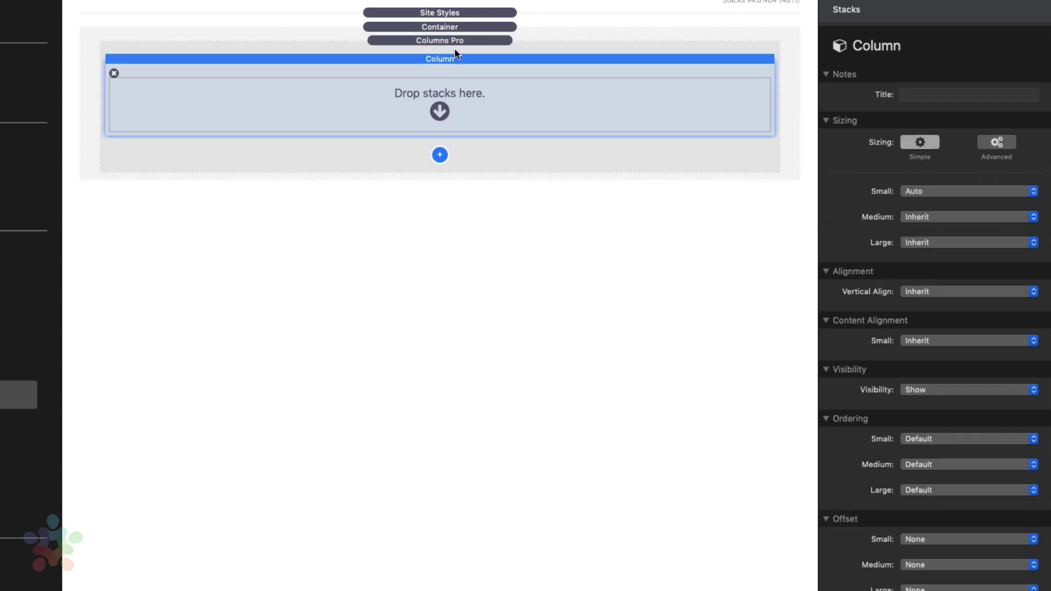
click(436, 158)
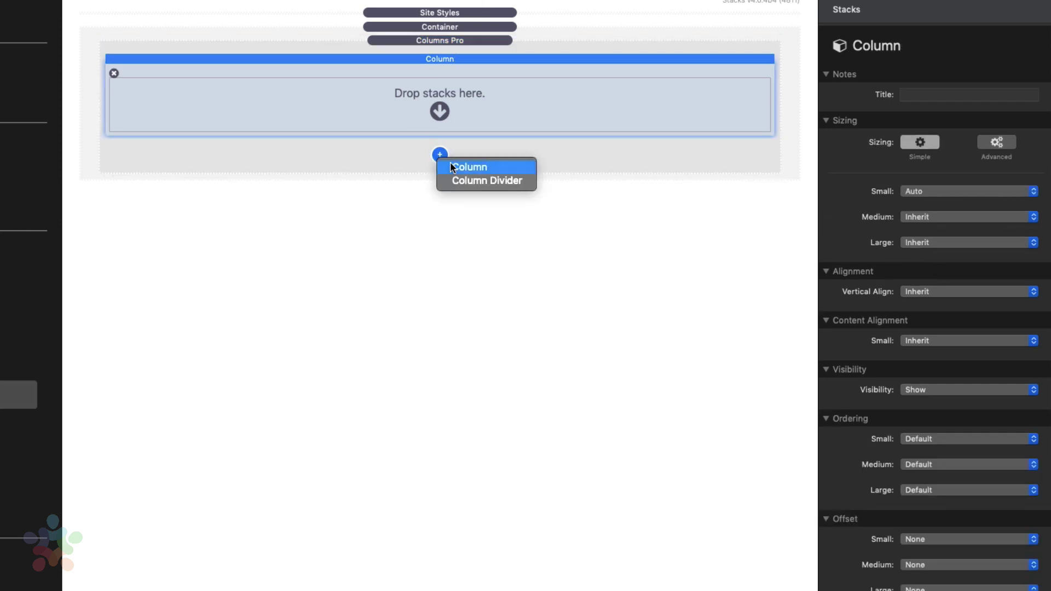
click(450, 162)
click(466, 129)
click(466, 159)
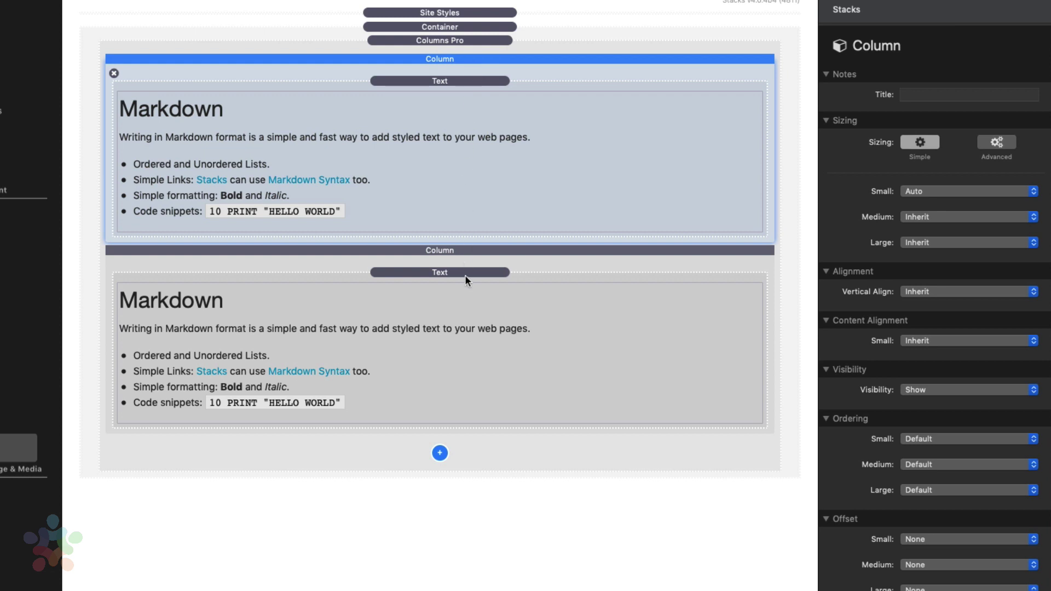
- Compare the settings of both columns and examine the Small sizing choices of the first column
click(466, 257)
click(527, 63)
click(510, 251)
click(530, 65)
scroll(914, 332, down, 1)
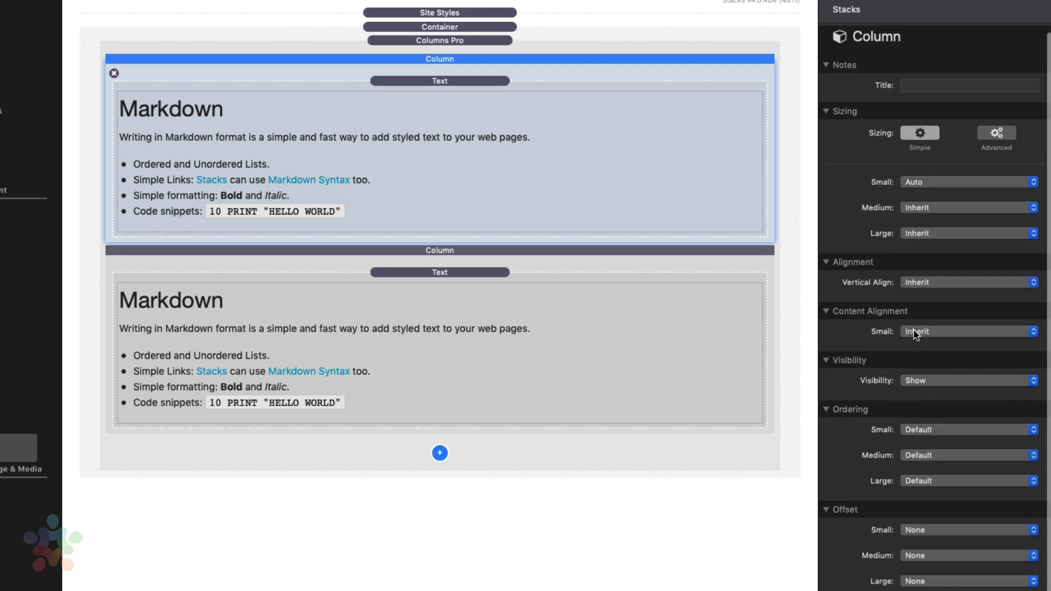
click(924, 182)
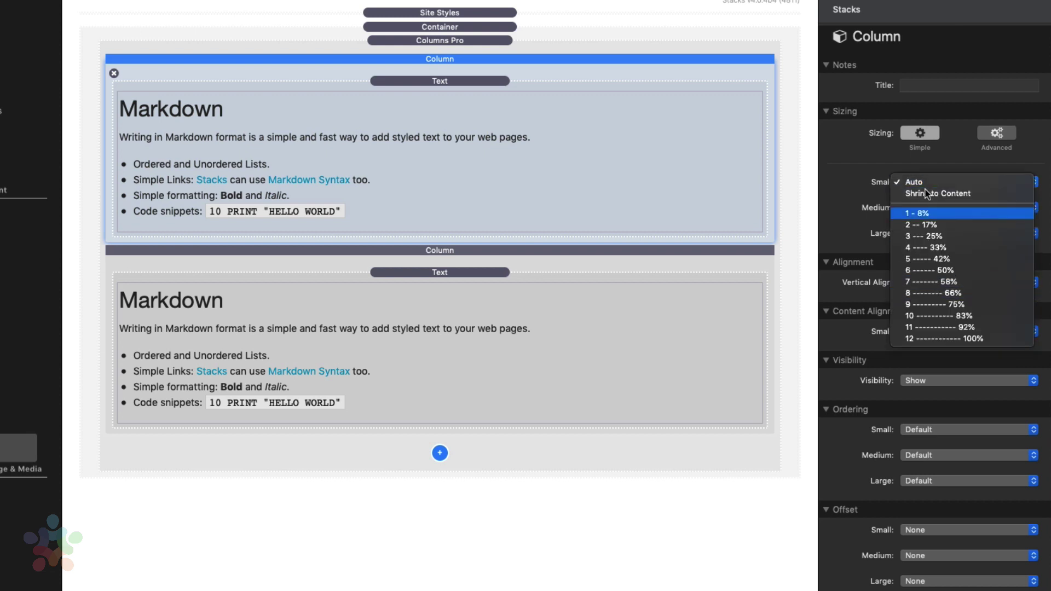
click(863, 174)
click(669, 262)
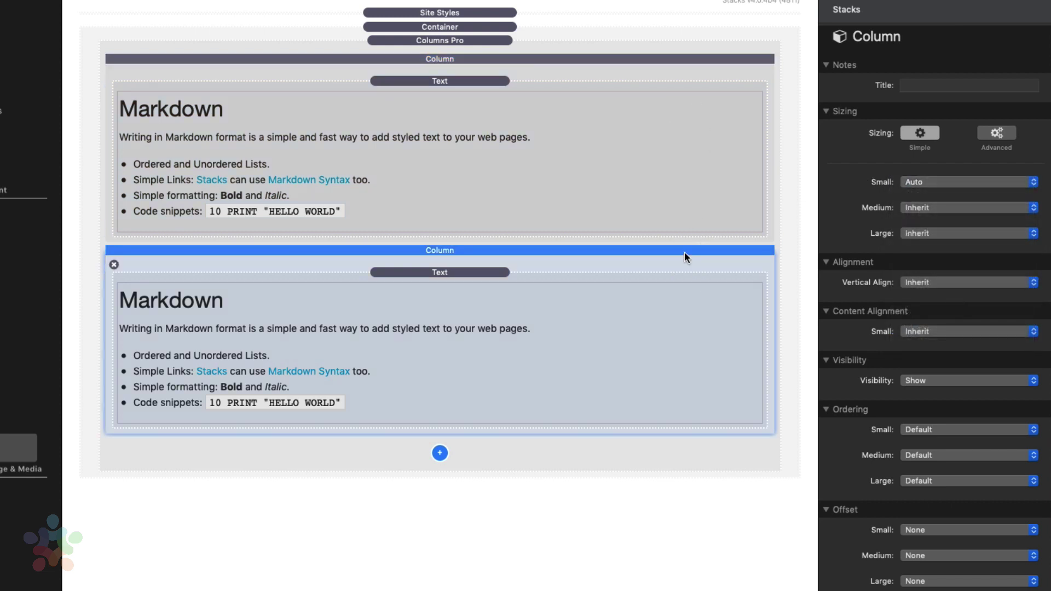
click(703, 70)
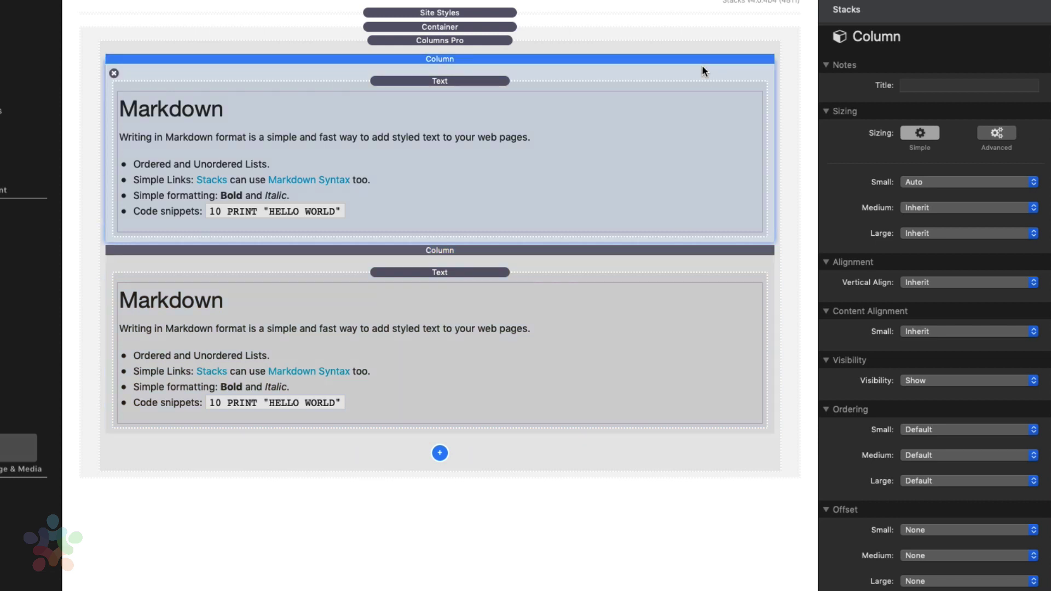
- Examine the first column's Advanced sizing and its unit choices, and return the column to Simple sizing
click(1001, 134)
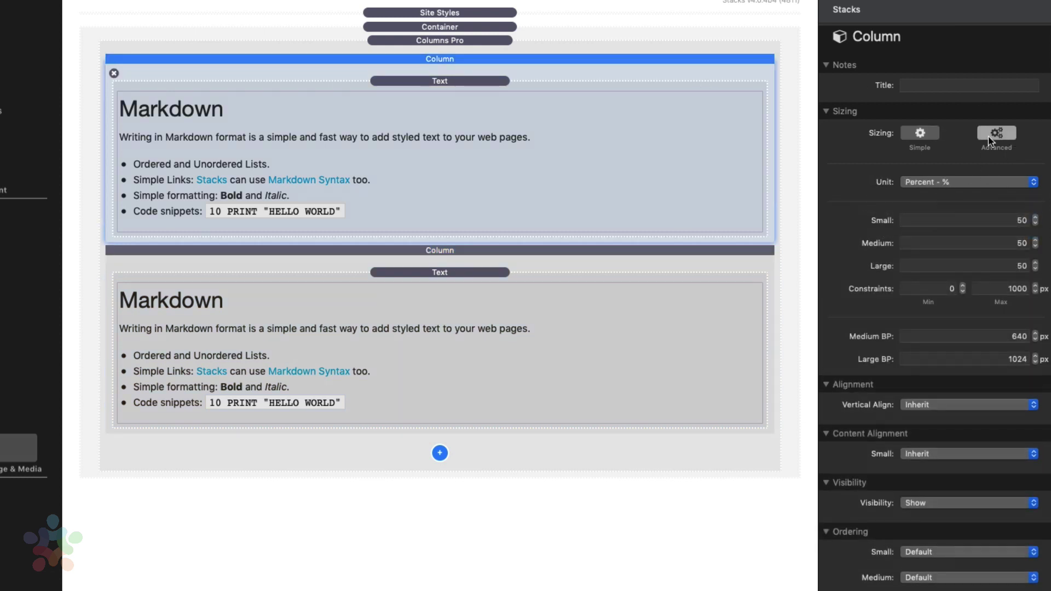
click(956, 188)
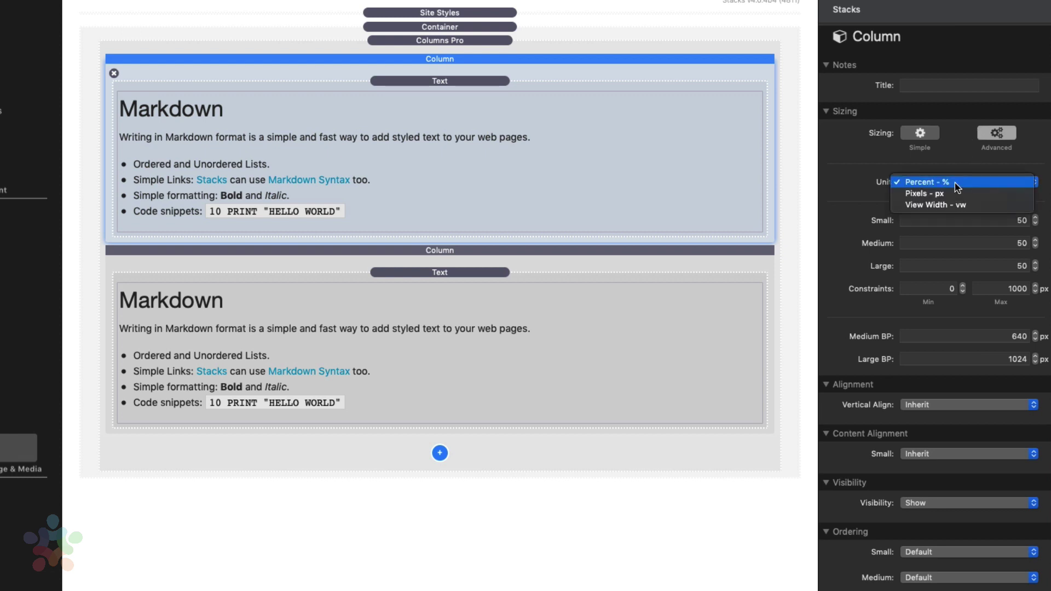
click(944, 151)
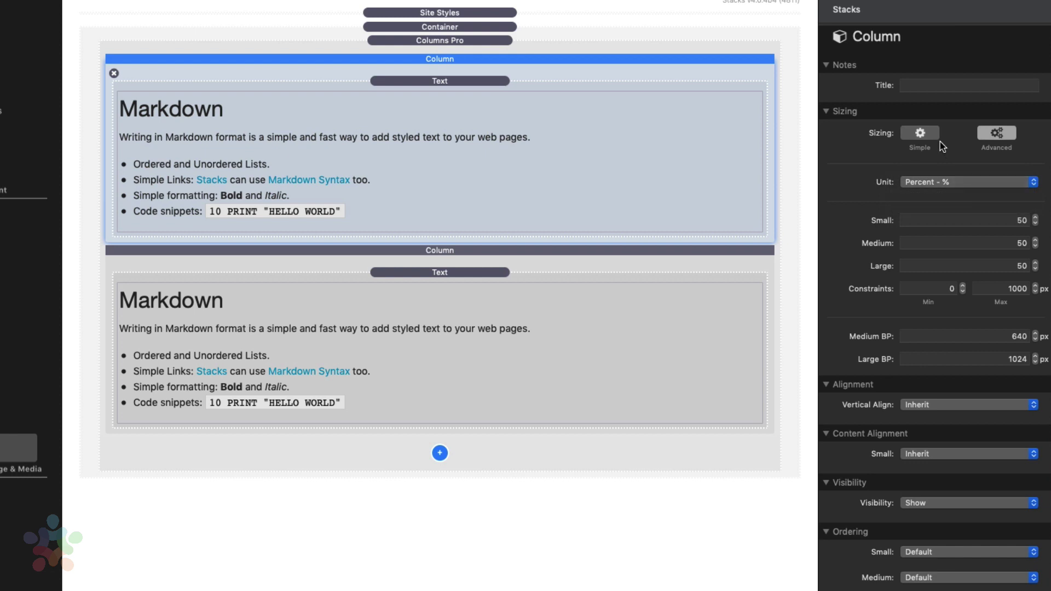
click(933, 138)
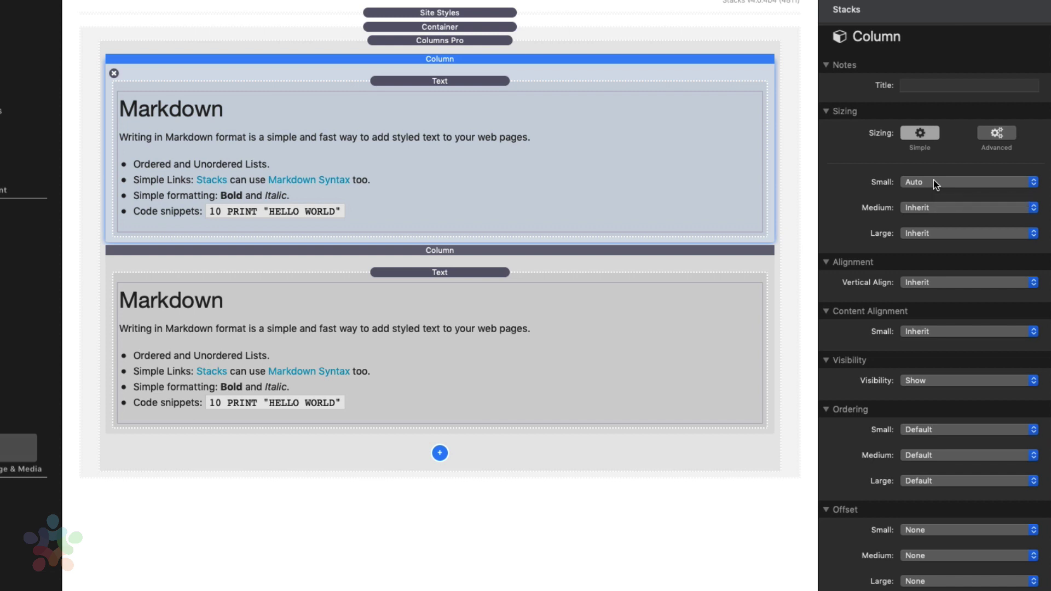
- Switch the first column to Advanced sizing in percent and set its Small, Medium and Large widths to 30
click(999, 140)
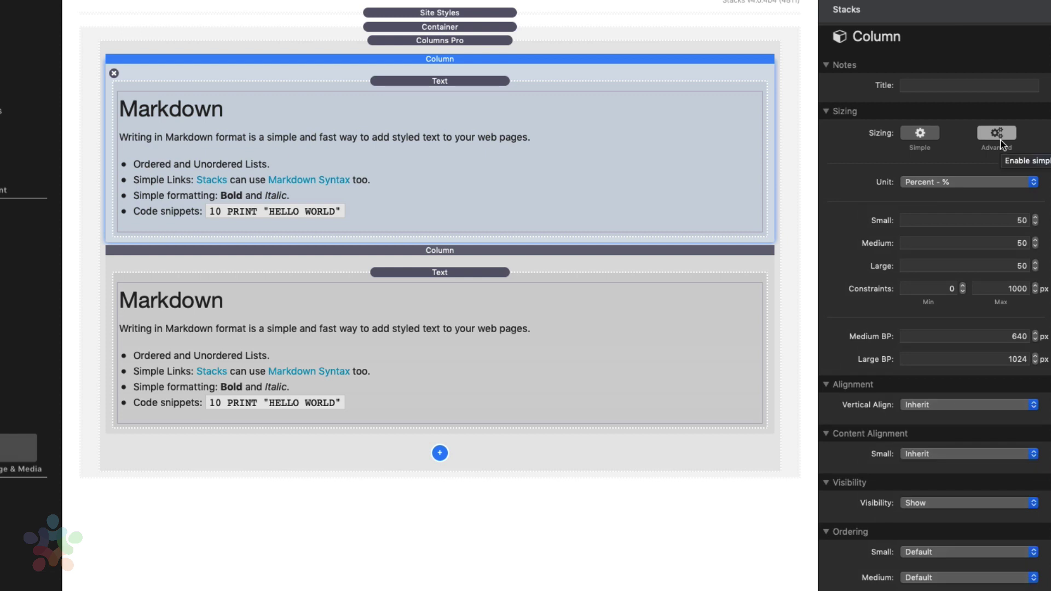
click(960, 181)
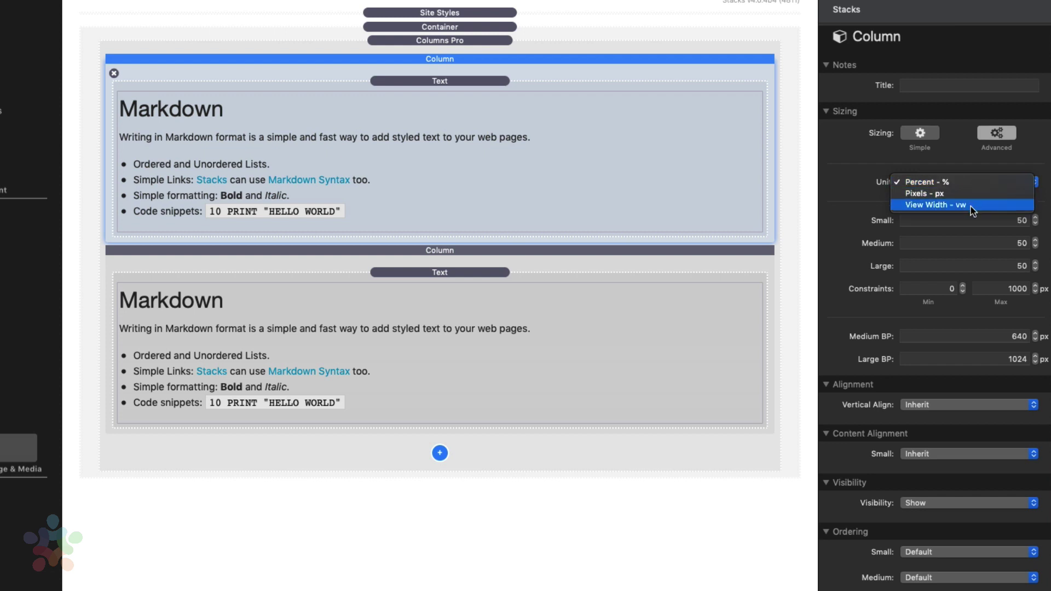
click(958, 229)
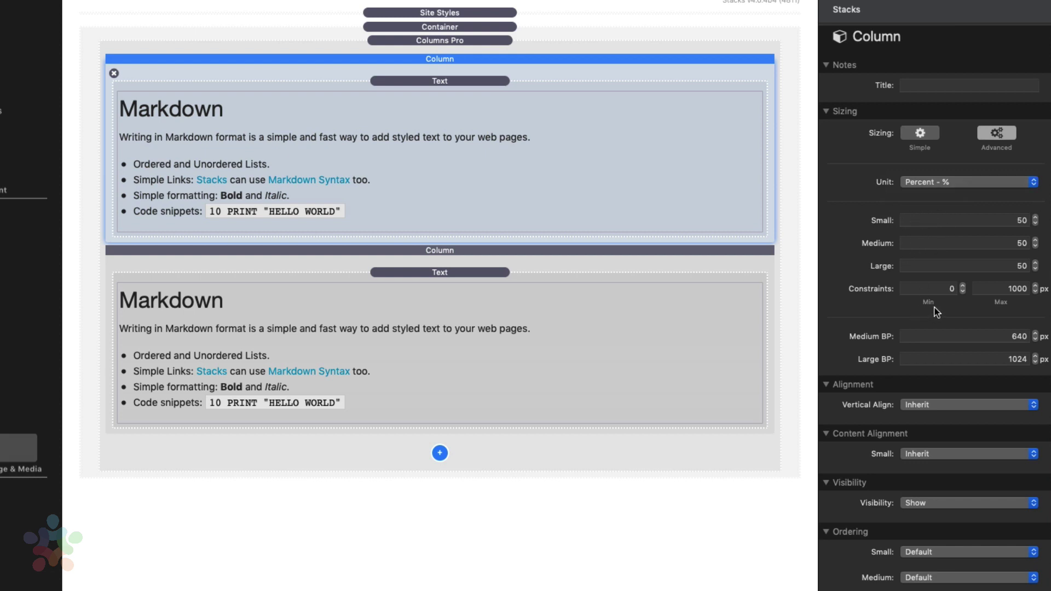
click(921, 287)
click(999, 293)
click(955, 336)
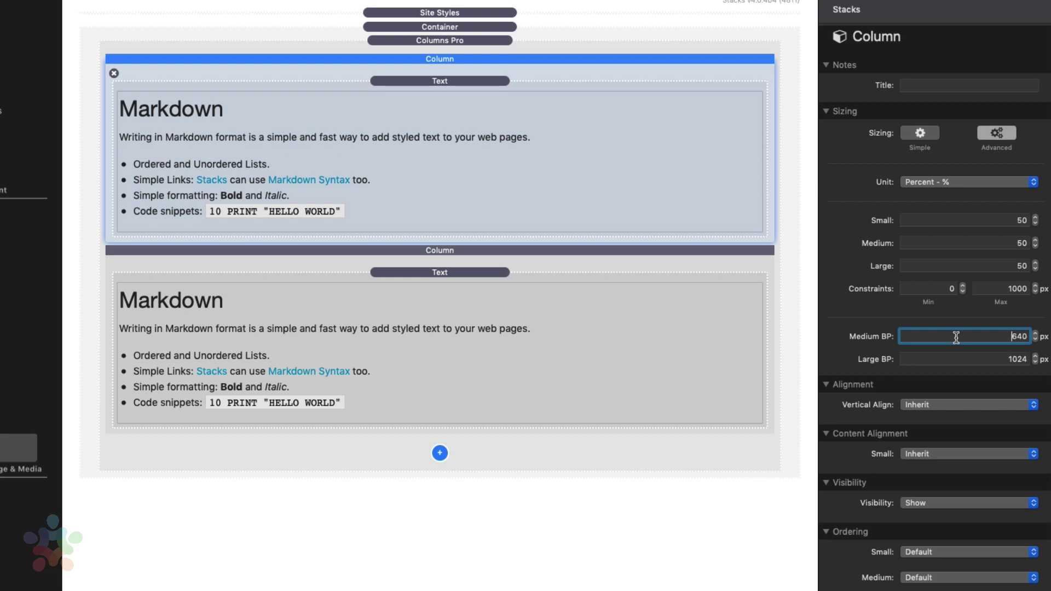
click(929, 288)
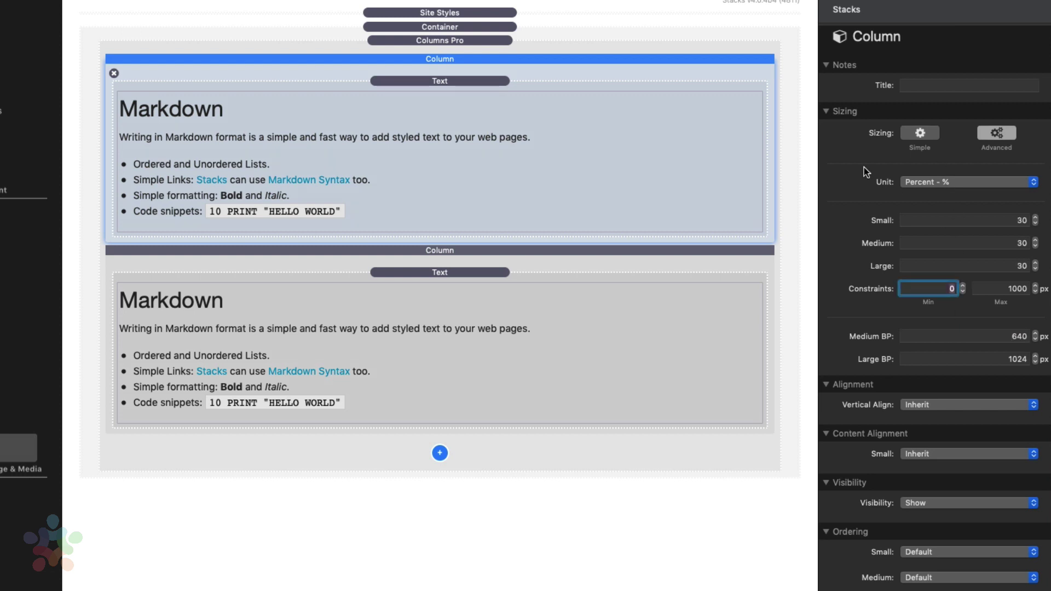
click(677, 51)
click(664, 65)
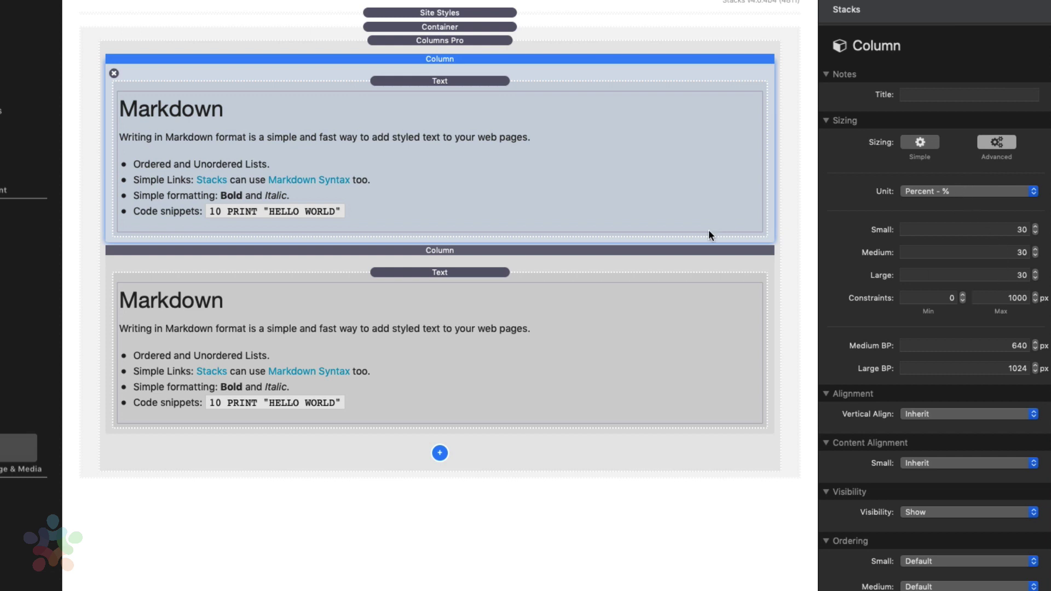
- Check the Small sizing choices of the second column
click(702, 251)
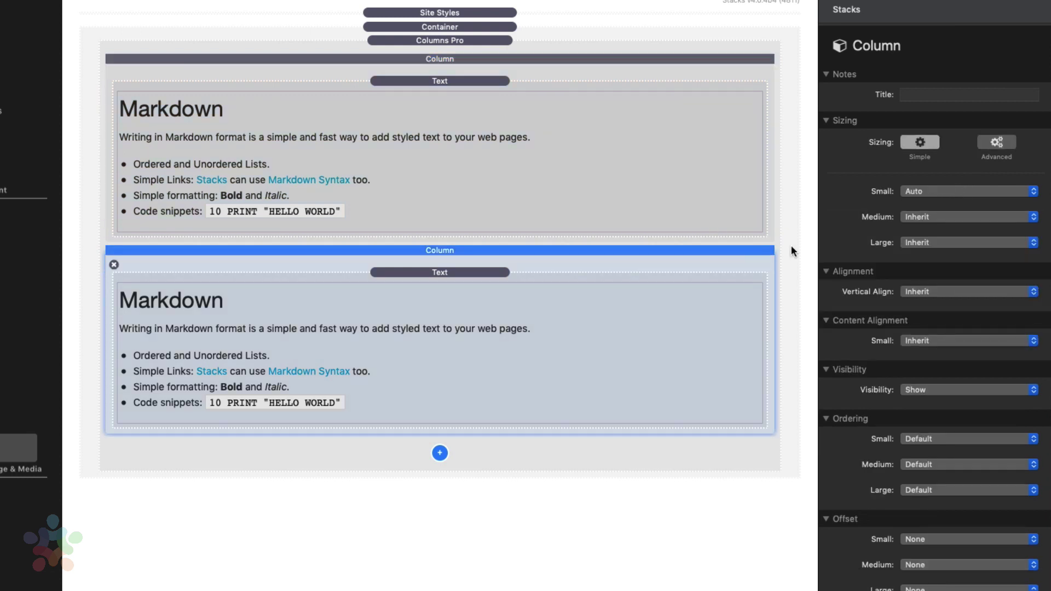
click(934, 196)
click(936, 196)
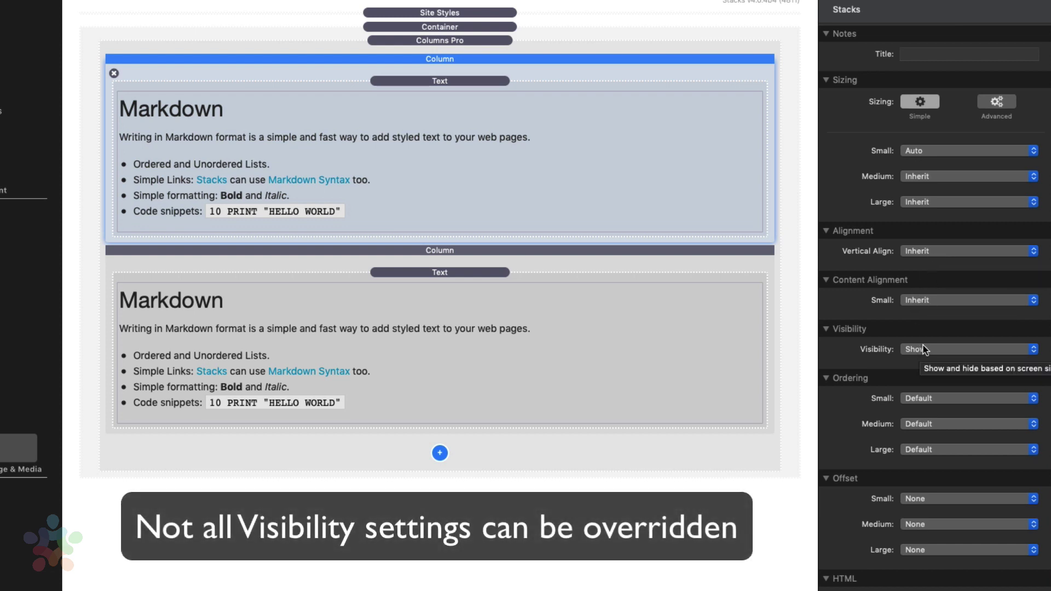
- Set the vertical alignment of the Columns Pro stack to Middle
click(475, 41)
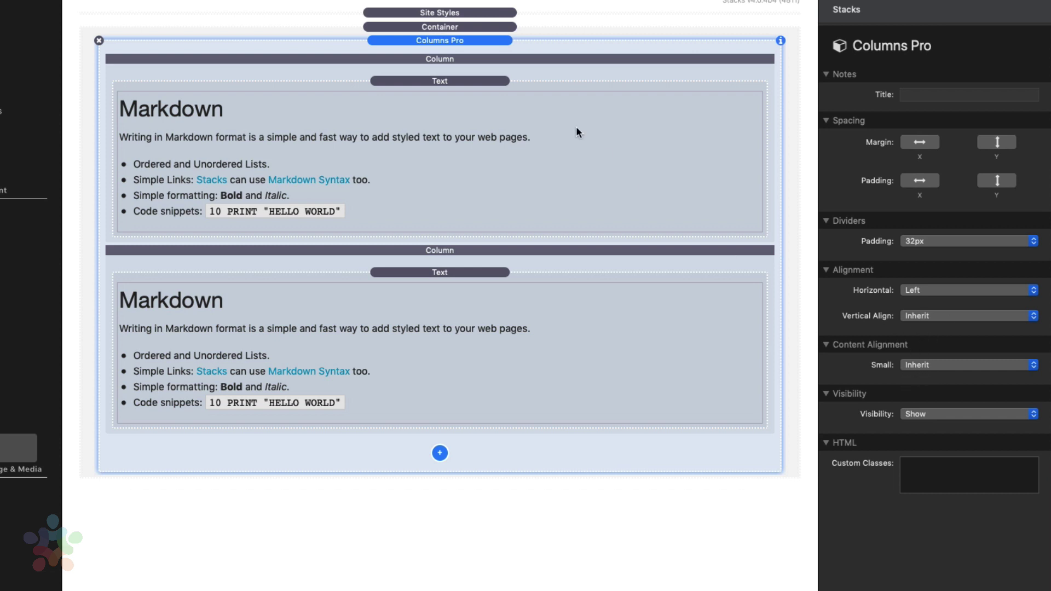
click(540, 61)
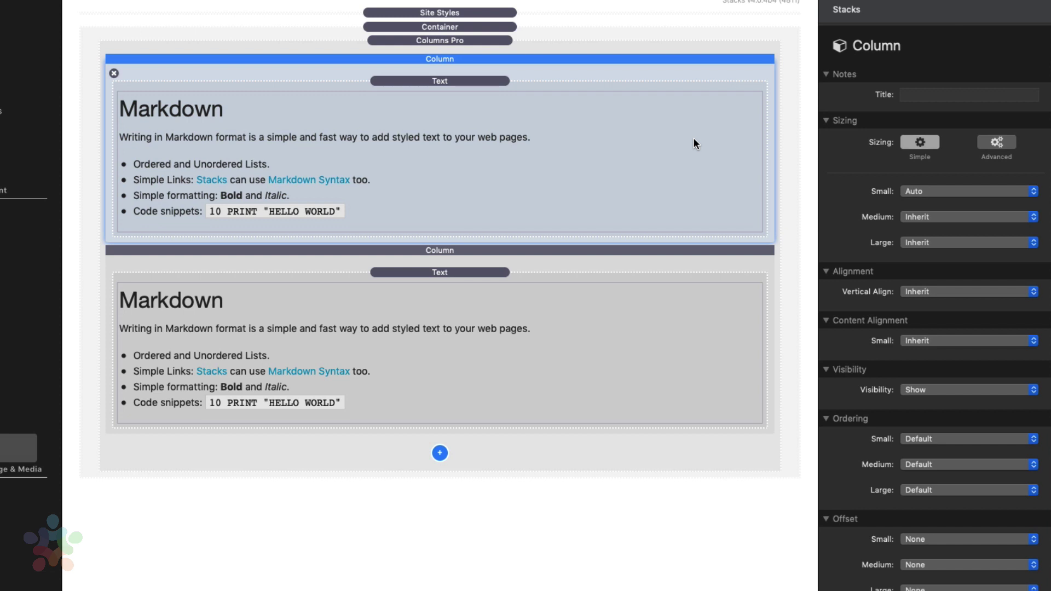
click(502, 39)
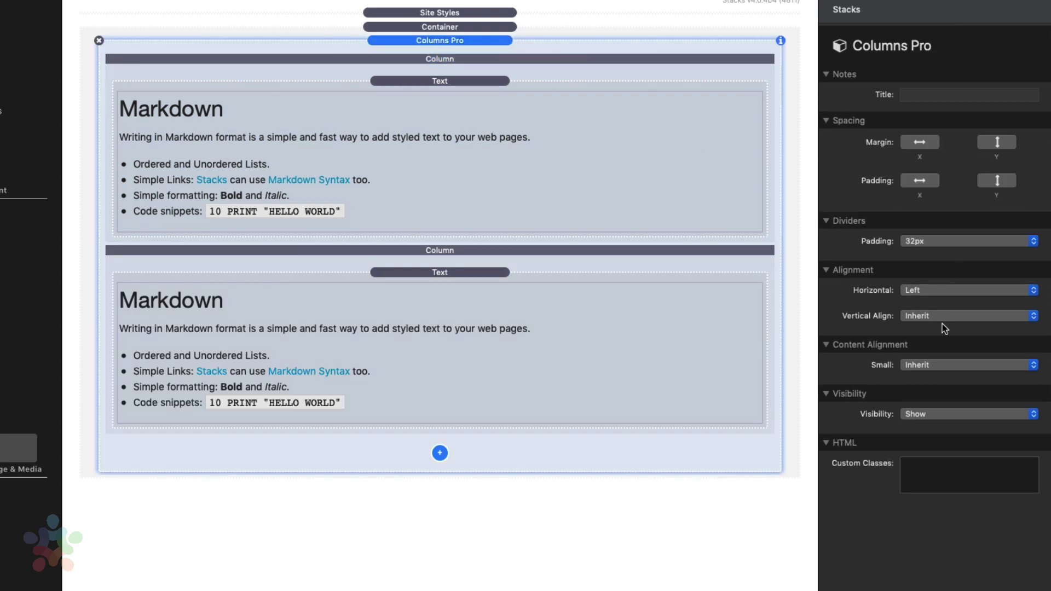
click(931, 316)
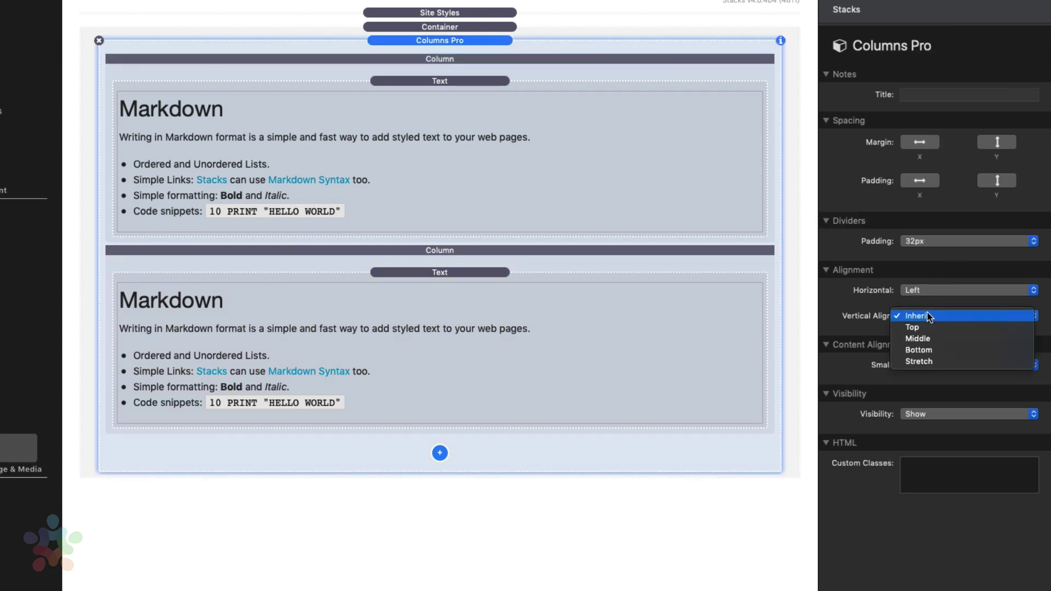
click(930, 337)
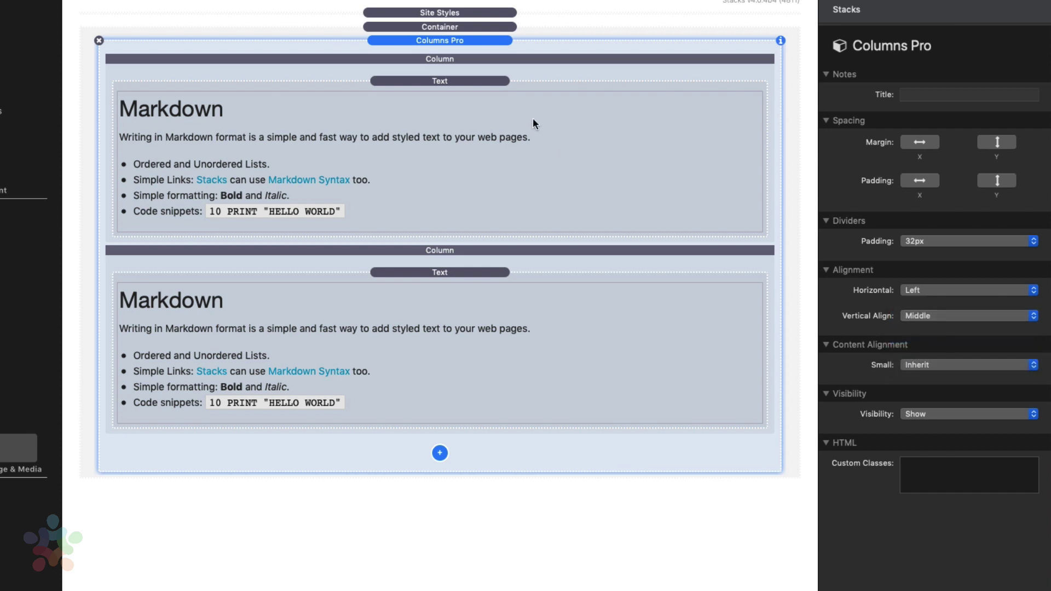
- Override the vertical alignment of the first column with Bottom
click(553, 60)
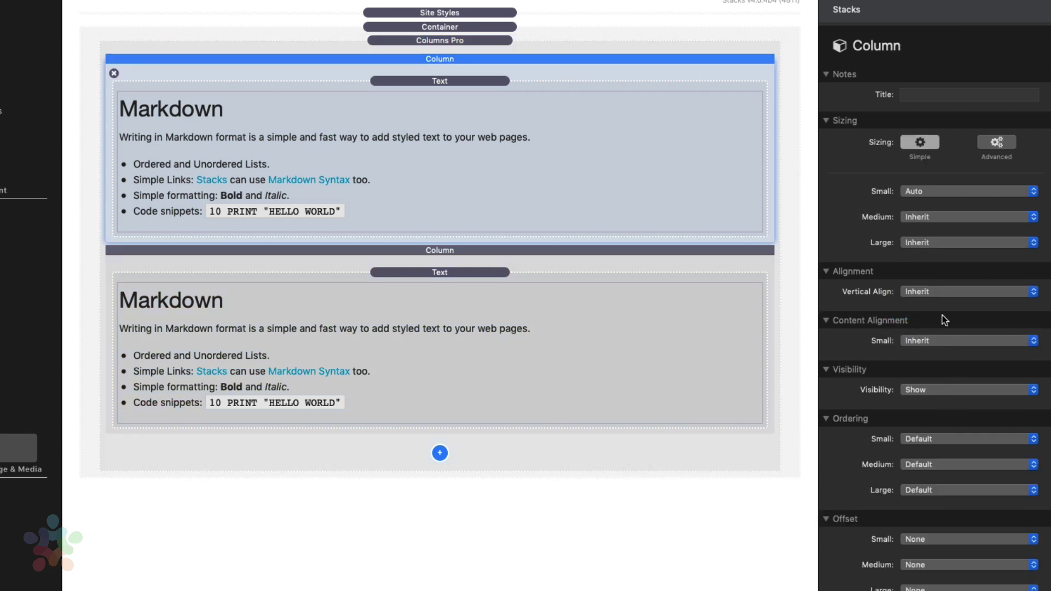
click(939, 293)
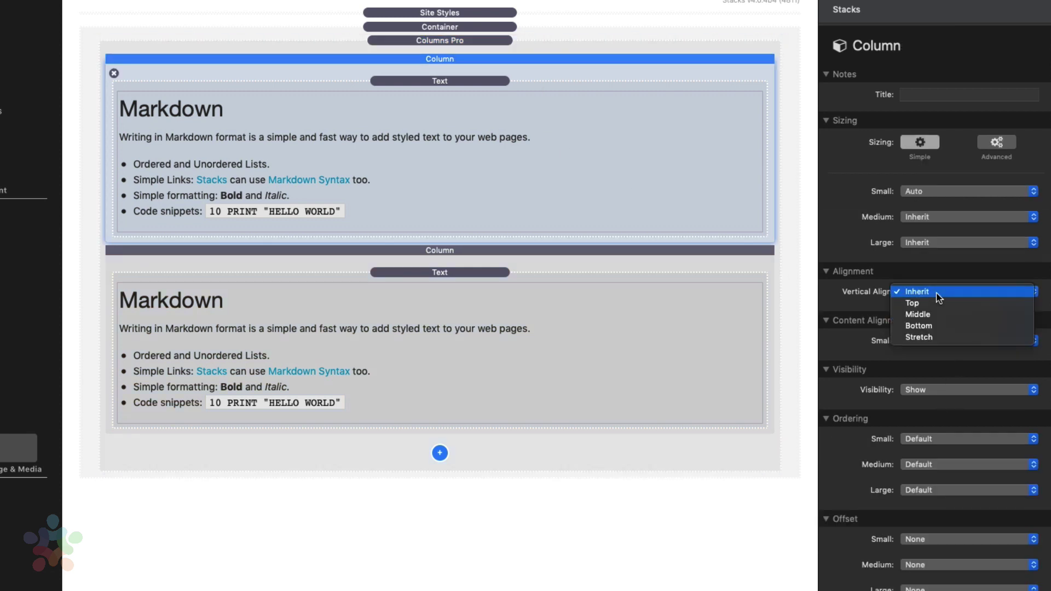
click(935, 326)
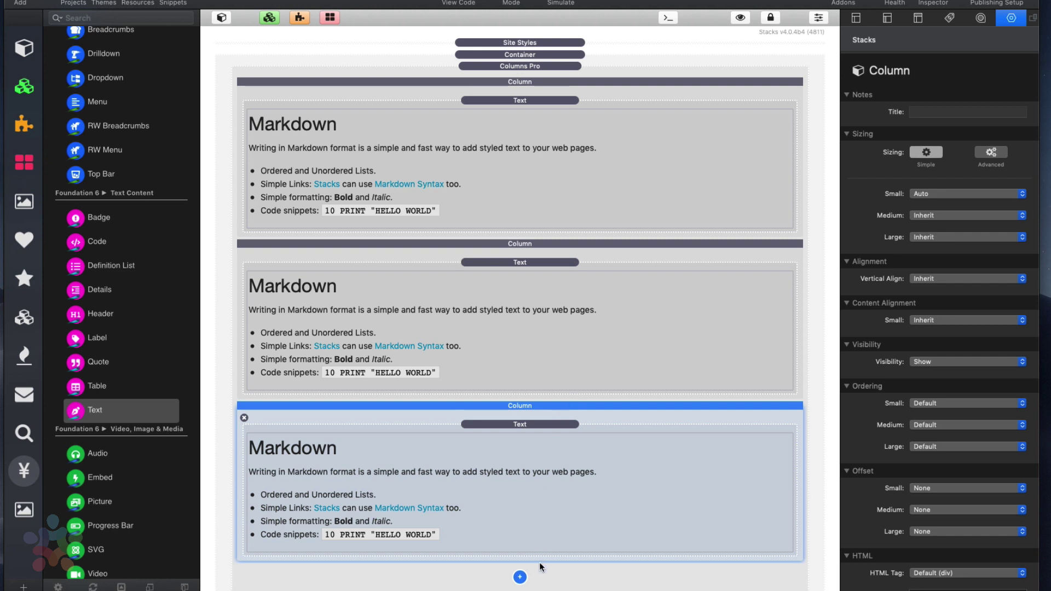
- Duplicate the third column with its Text stack to create a fourth column
click(521, 576)
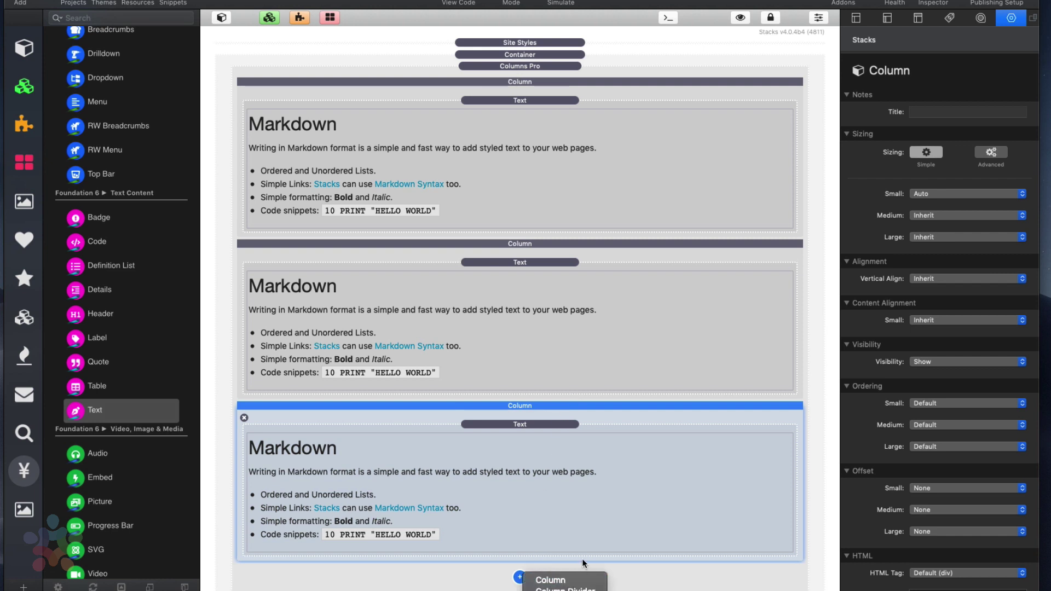
click(574, 404)
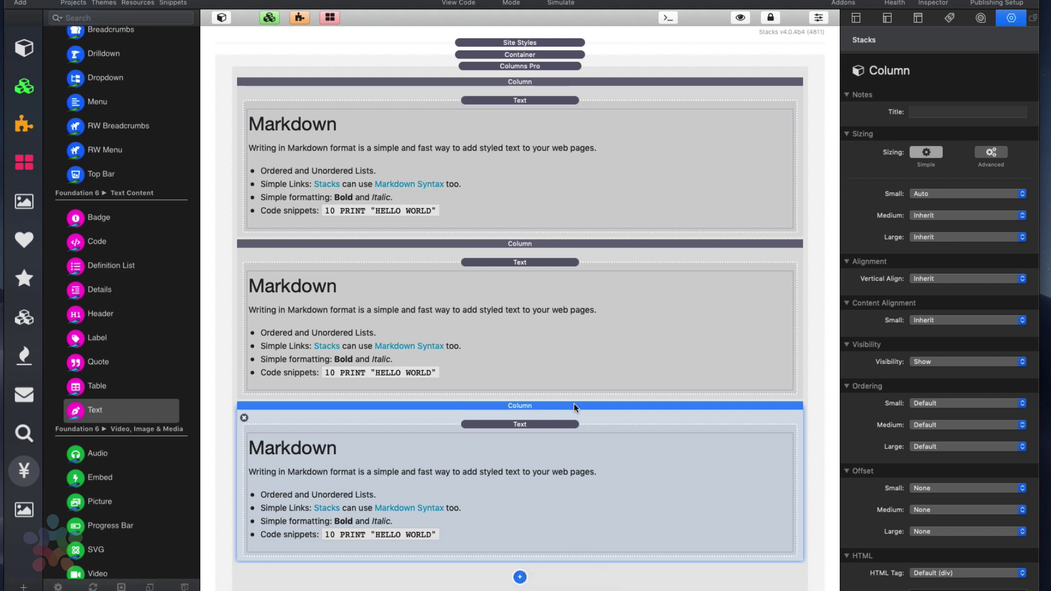
scroll(579, 343, down, 1)
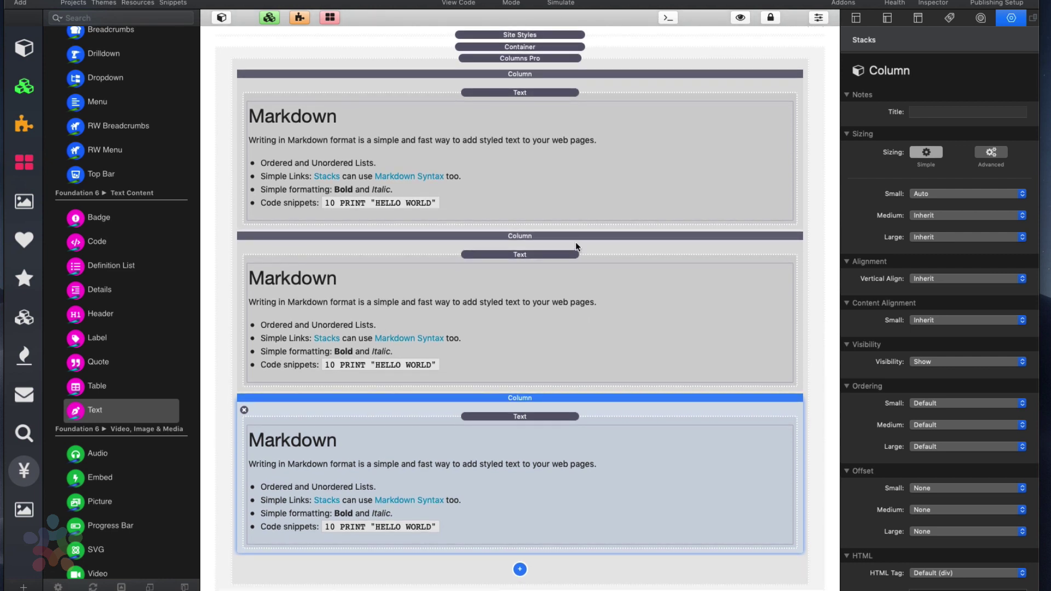
key(super+d)
scroll(575, 241, down, 5)
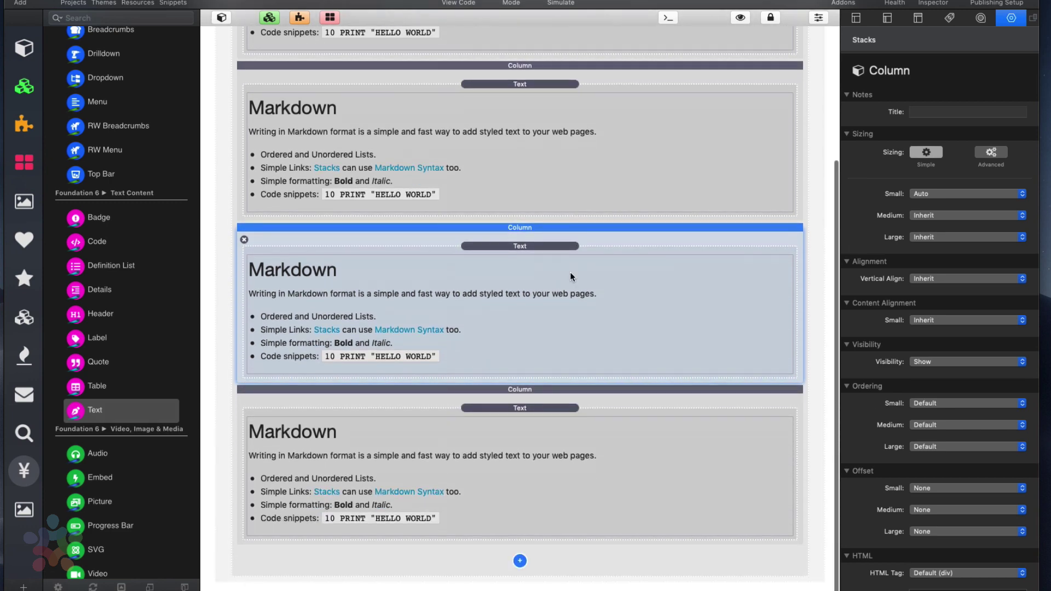
scroll(569, 272, up, 6)
- Preview the four-column page, return to editing and review the columns starting from the first one
key(super+r)
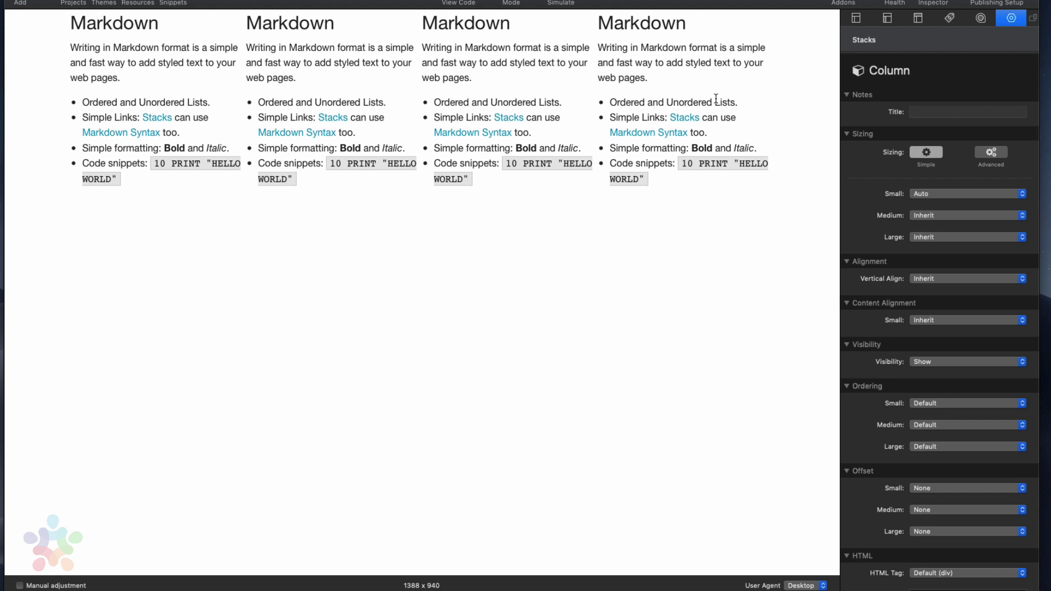
key(super+r)
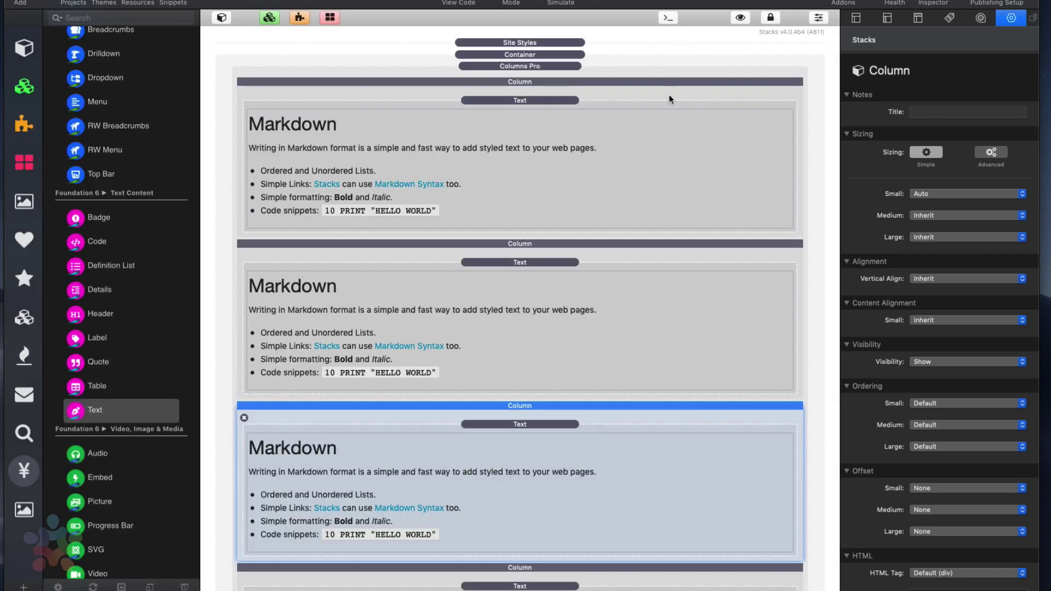
click(647, 88)
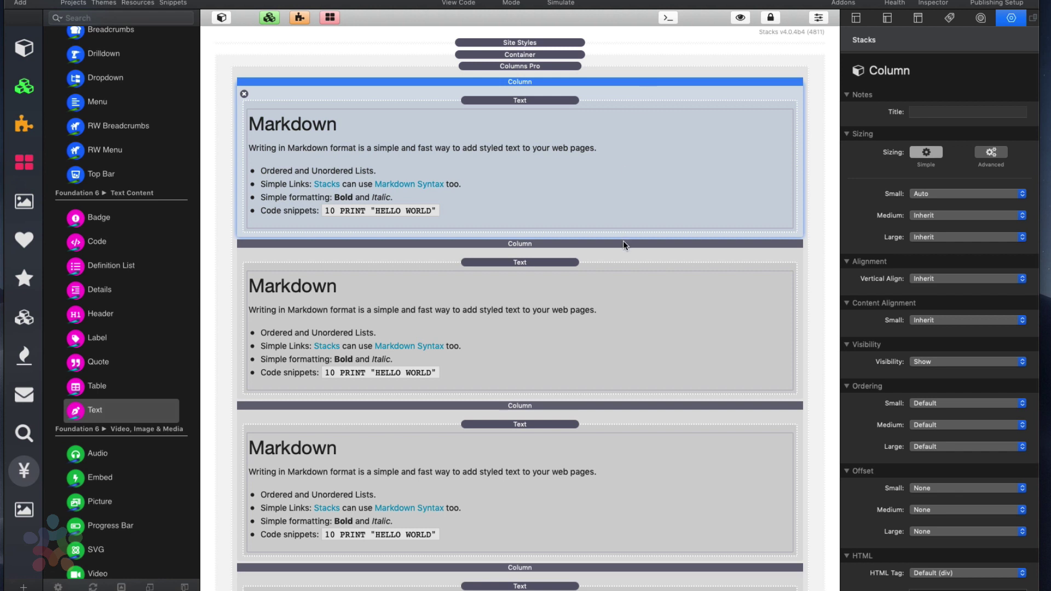
scroll(623, 240, down, 3)
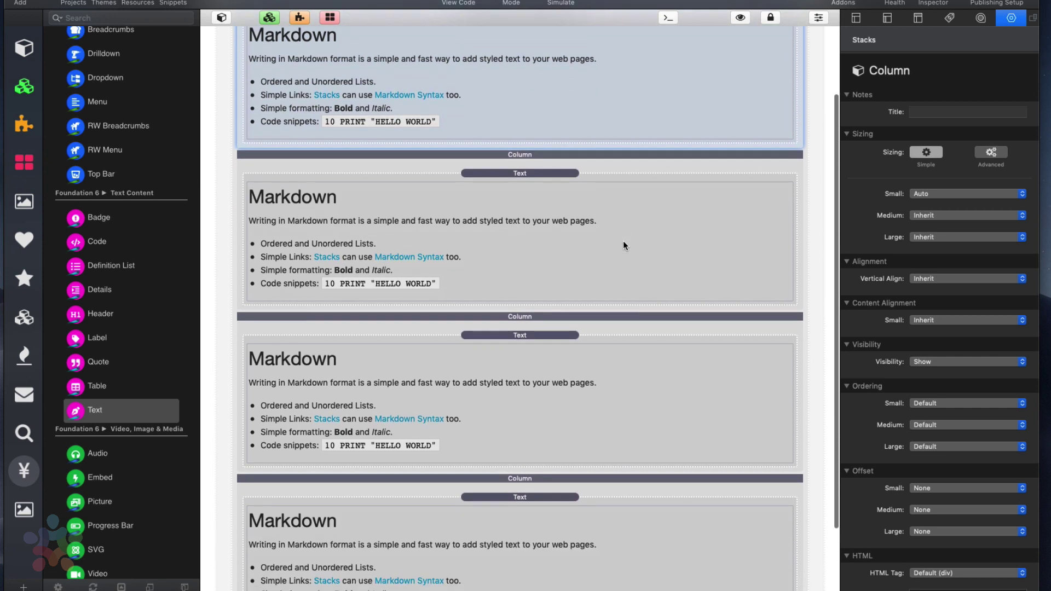
- Reduce the layout to two columns and set the first column's Small size to 3 (25%)
click(629, 317)
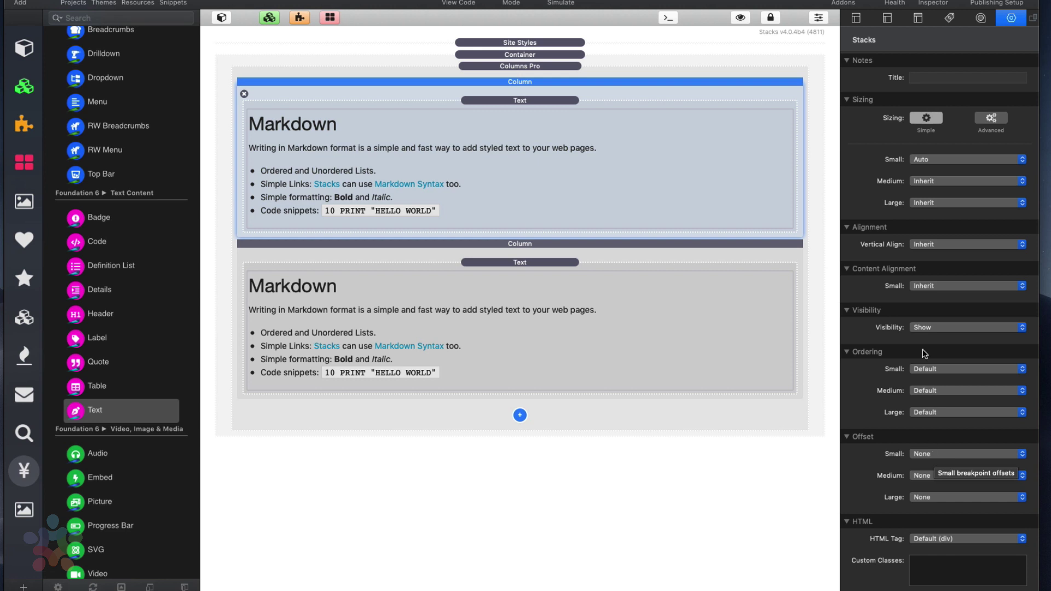
click(956, 163)
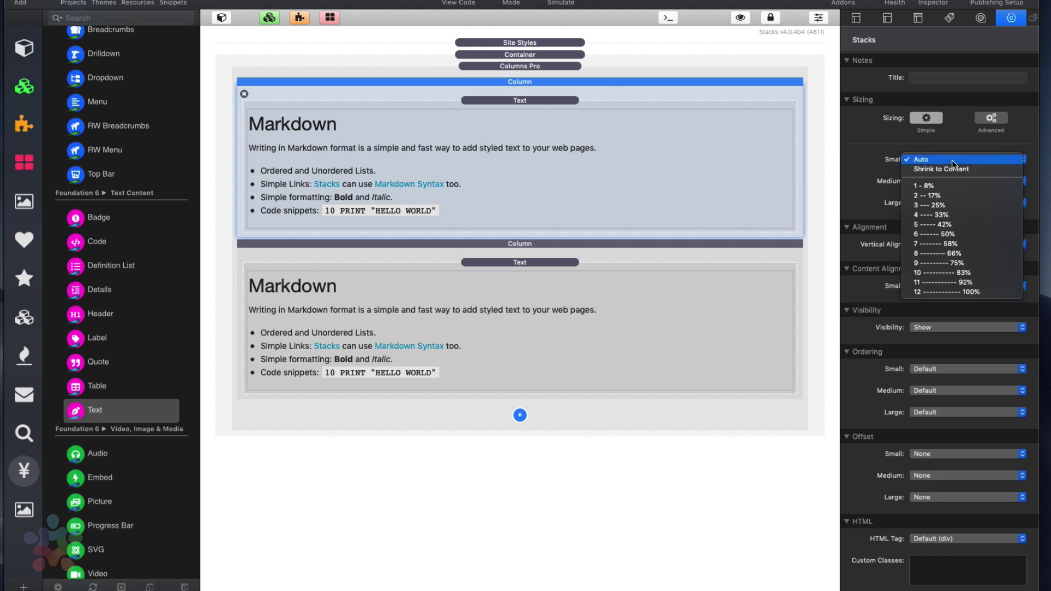
click(932, 196)
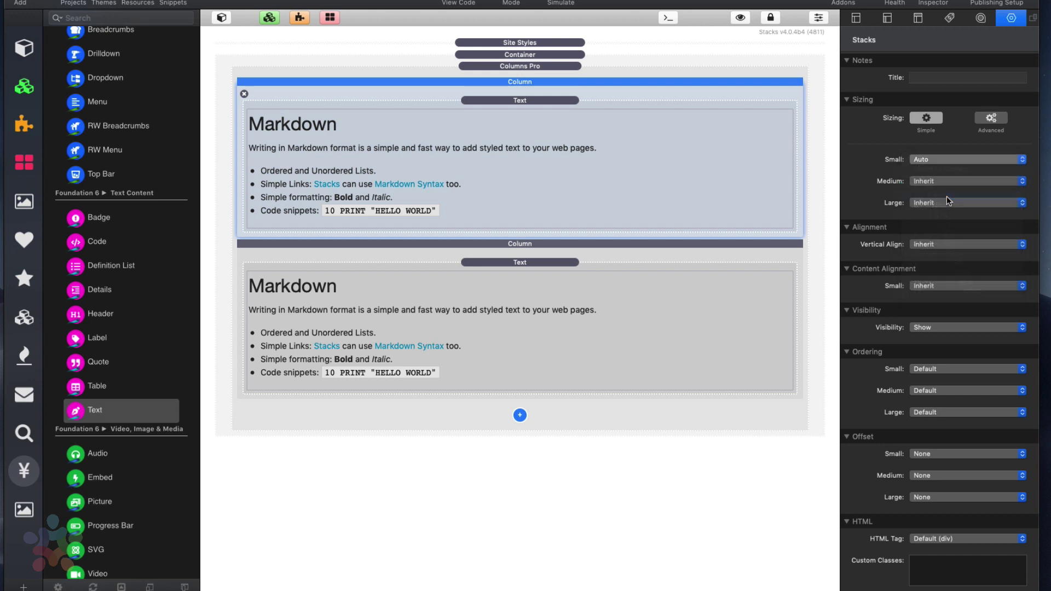
click(934, 158)
click(934, 170)
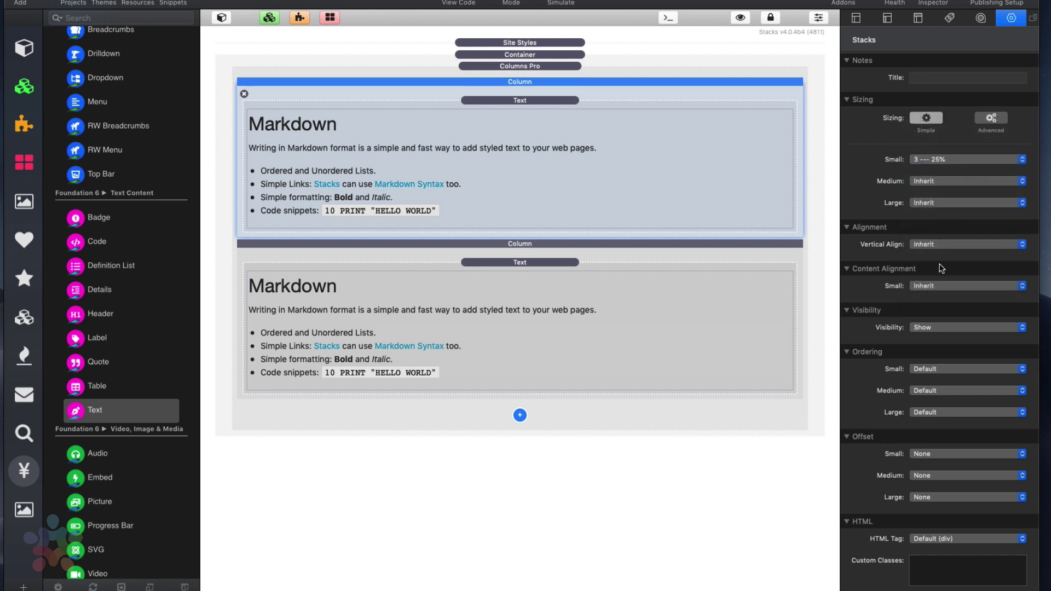
click(602, 243)
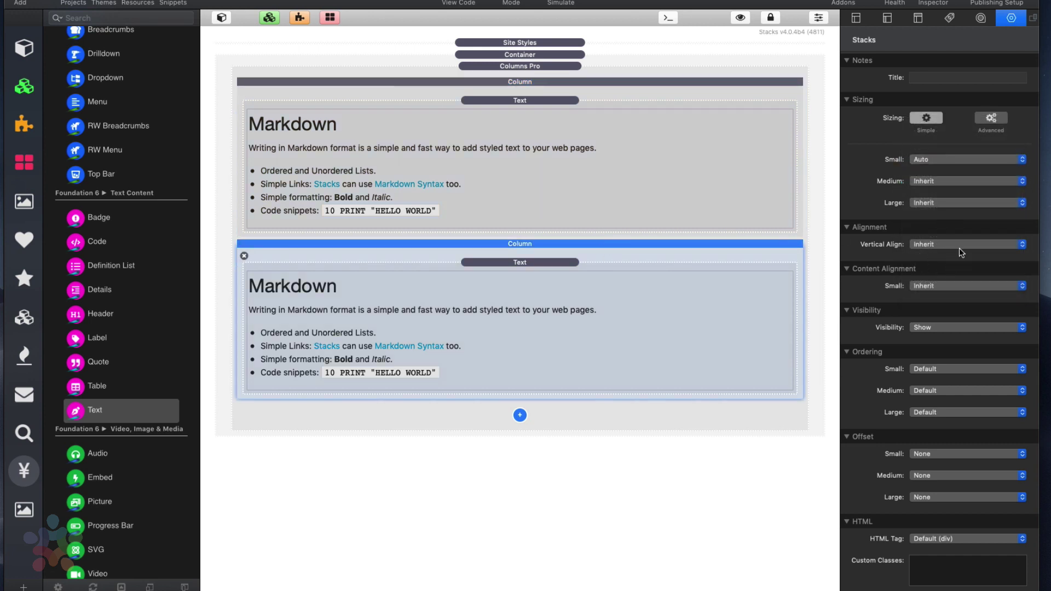
click(933, 160)
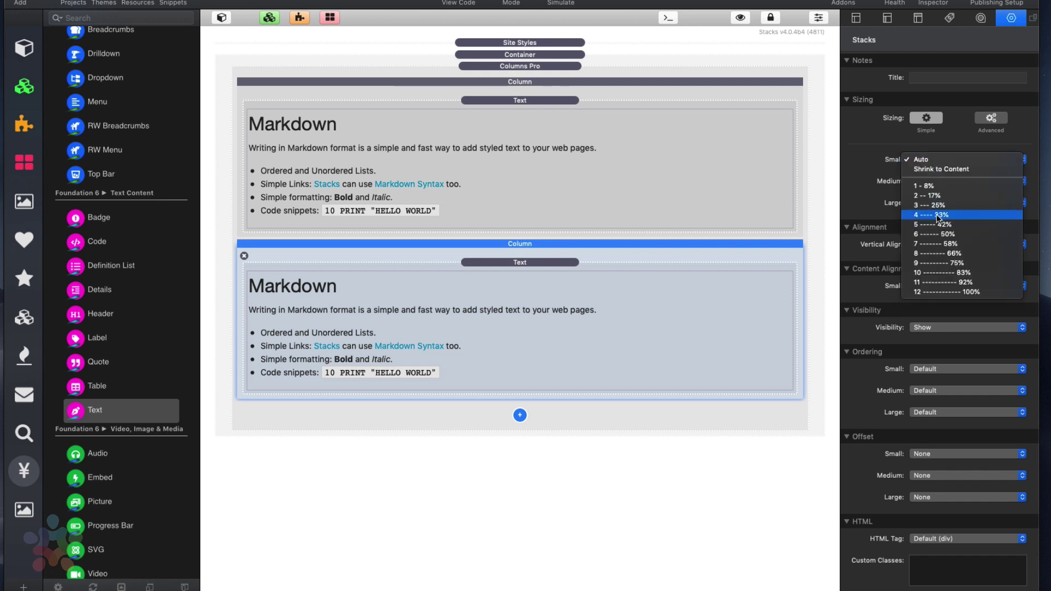
click(702, 89)
- Offset the first column by 1 at the Small breakpoint and preview the page
click(686, 91)
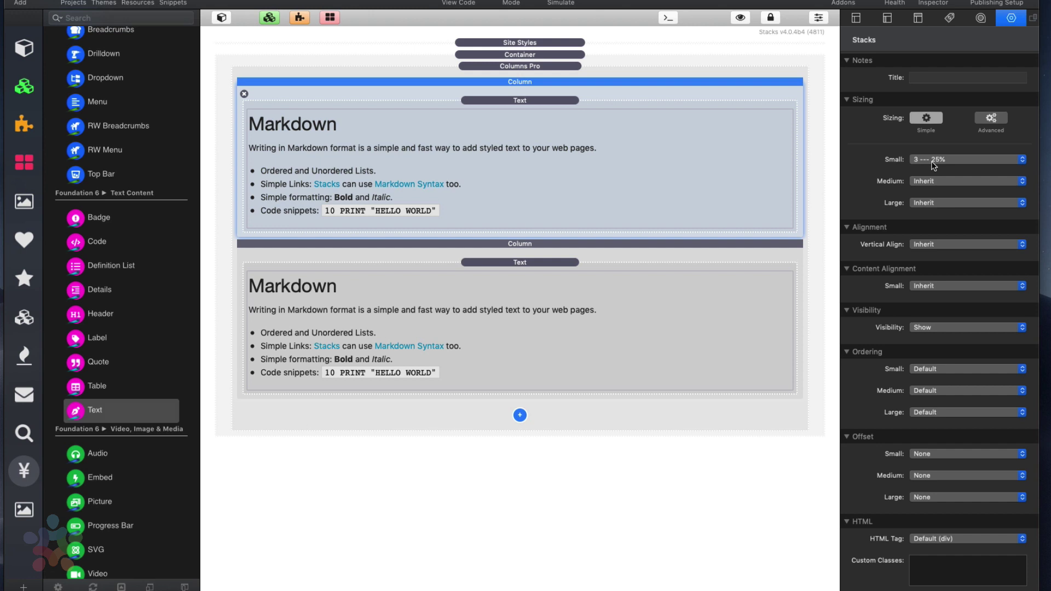
click(931, 453)
click(935, 480)
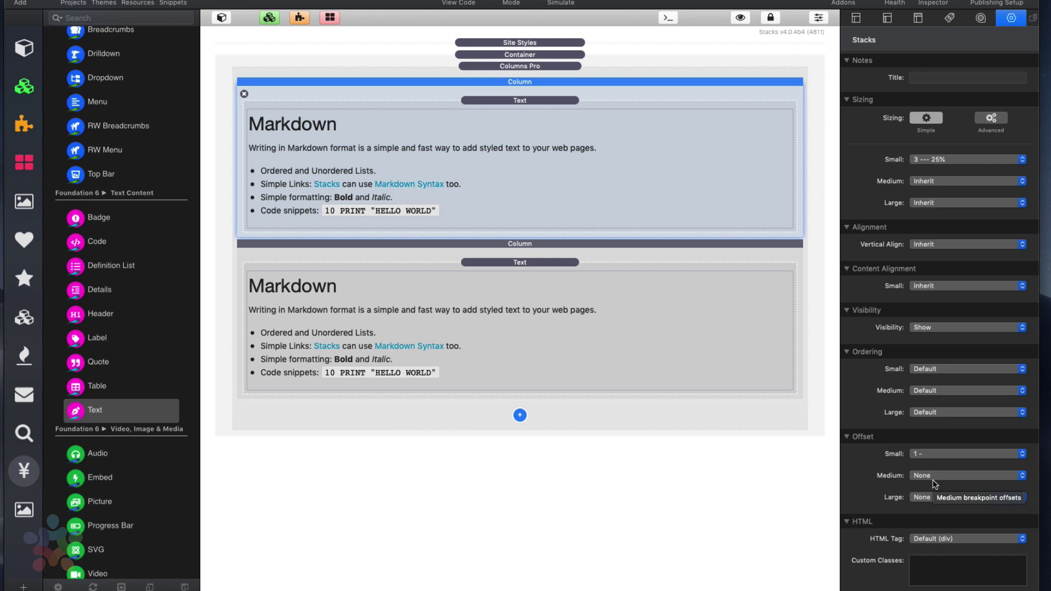
click(936, 454)
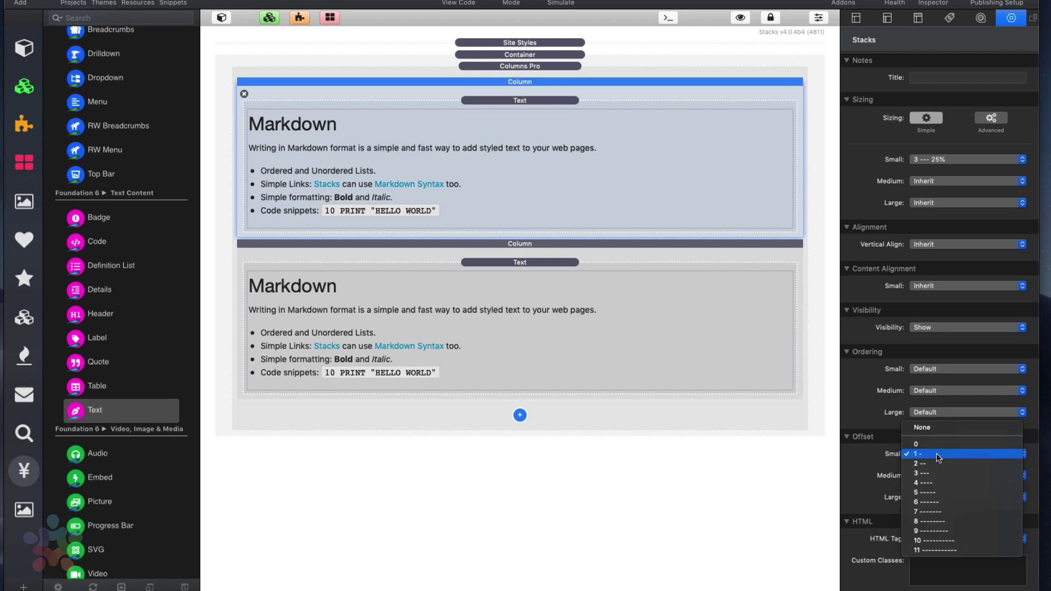
click(678, 165)
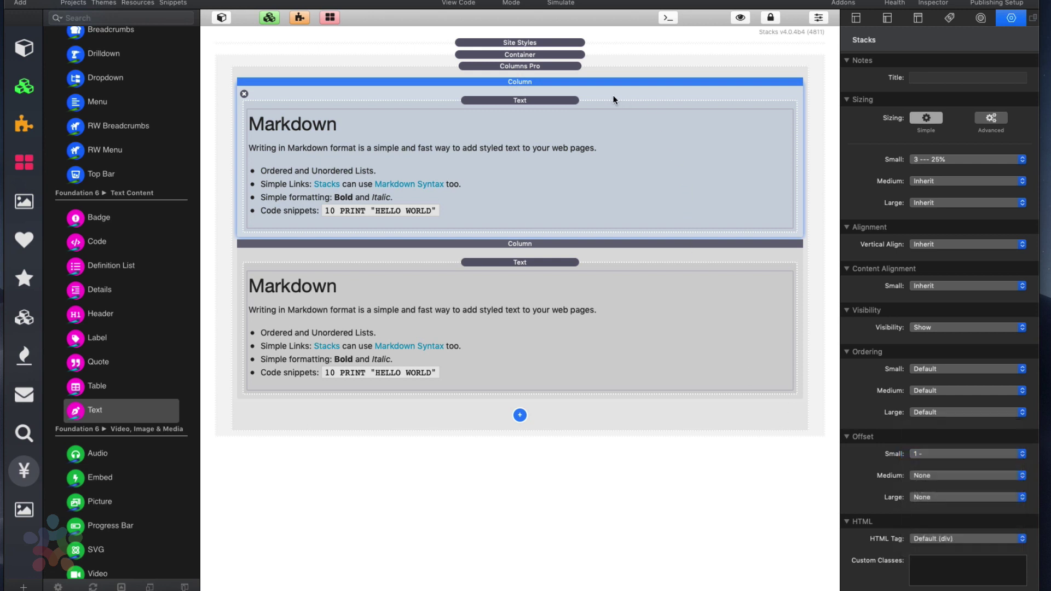
key(super+r)
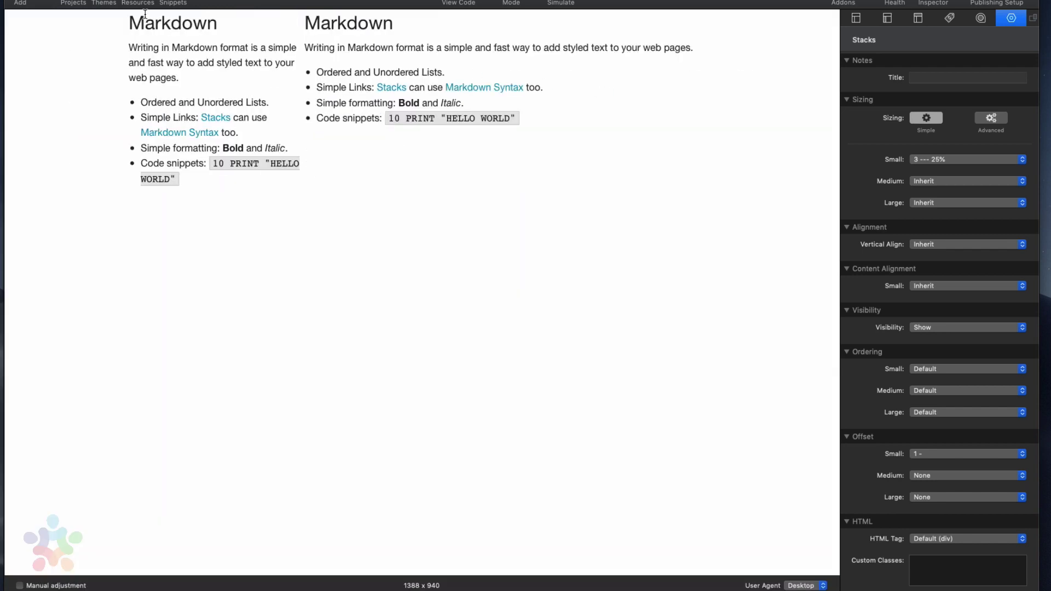
- Clear the first column's Small offset to compare the layout, and set it to 5
click(931, 454)
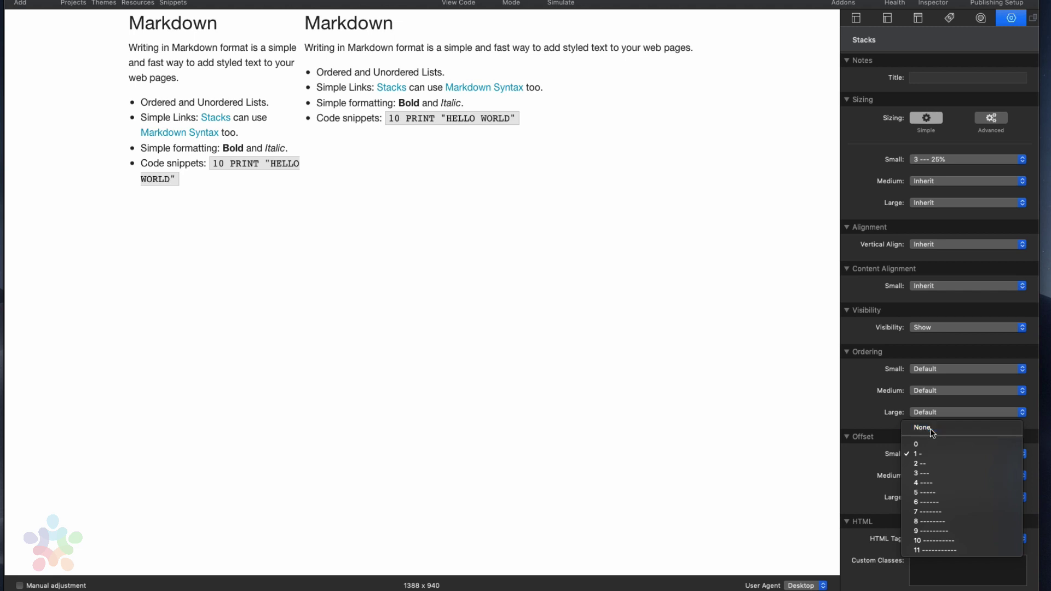
click(930, 428)
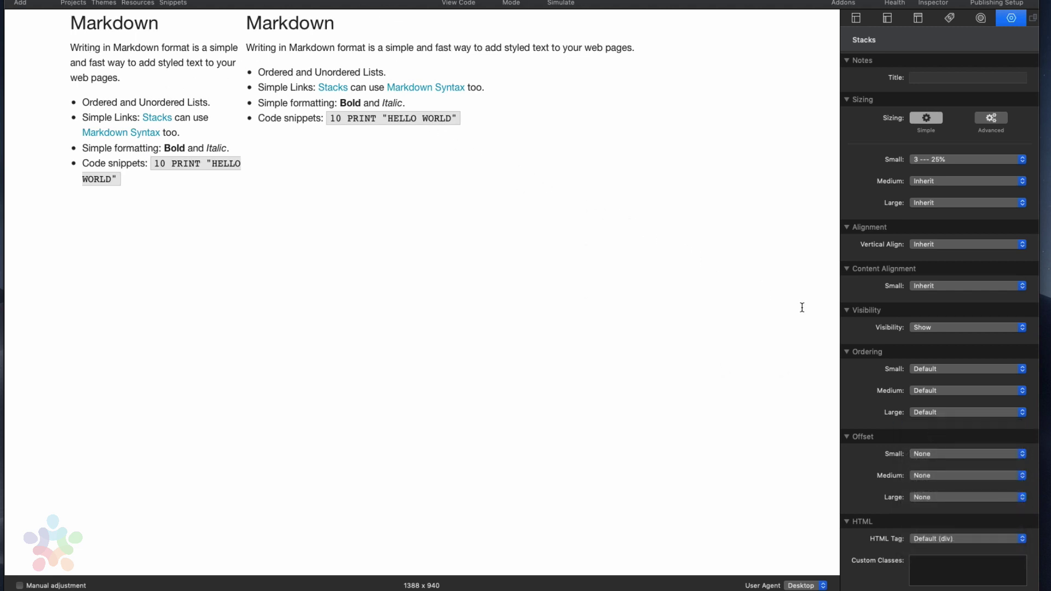
click(935, 455)
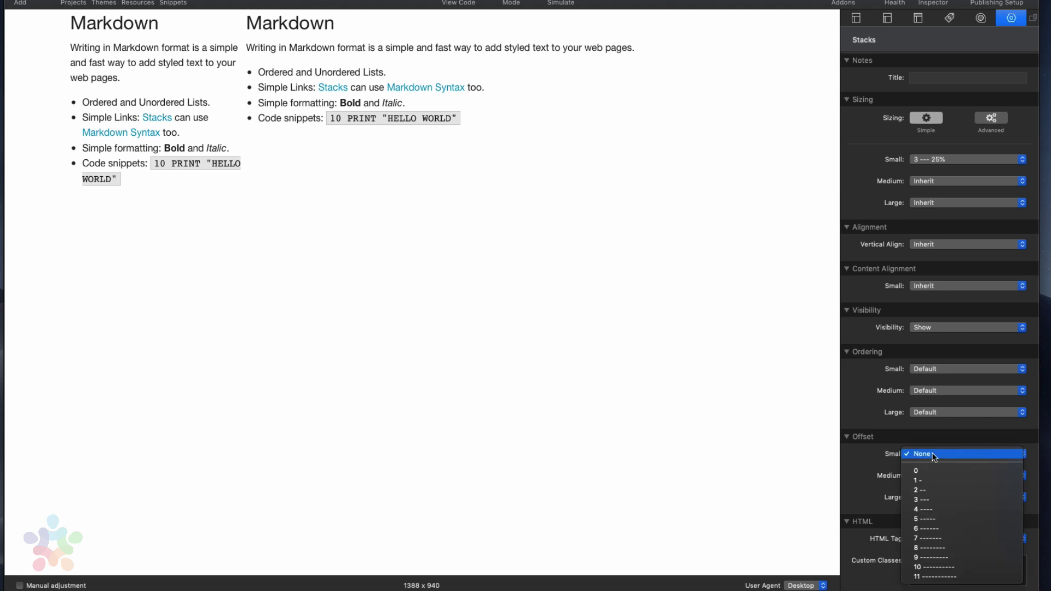
click(935, 522)
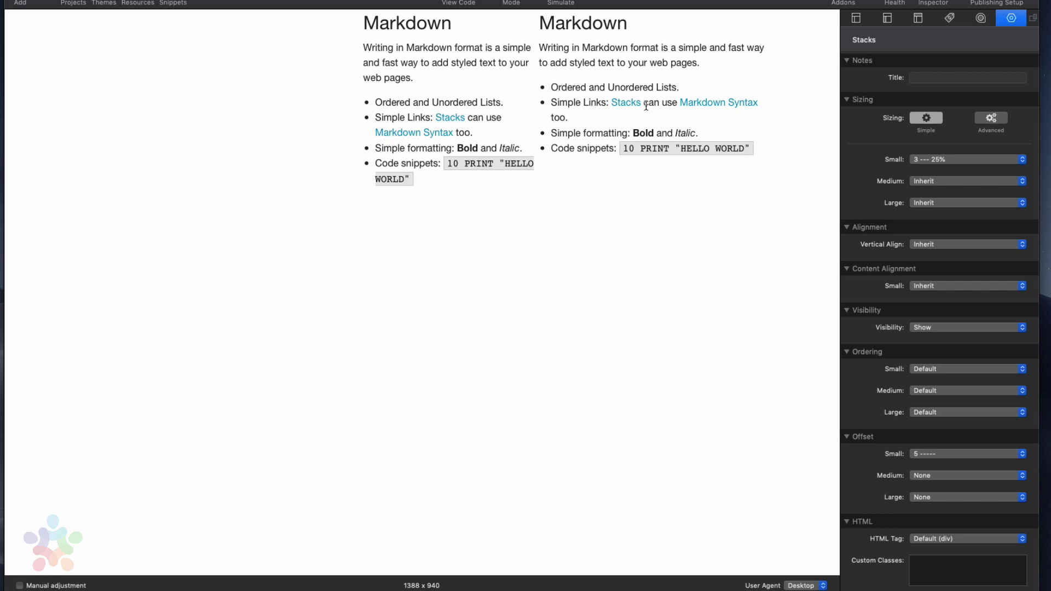
- Reset the first column's Small offset to None and return to editing
click(929, 454)
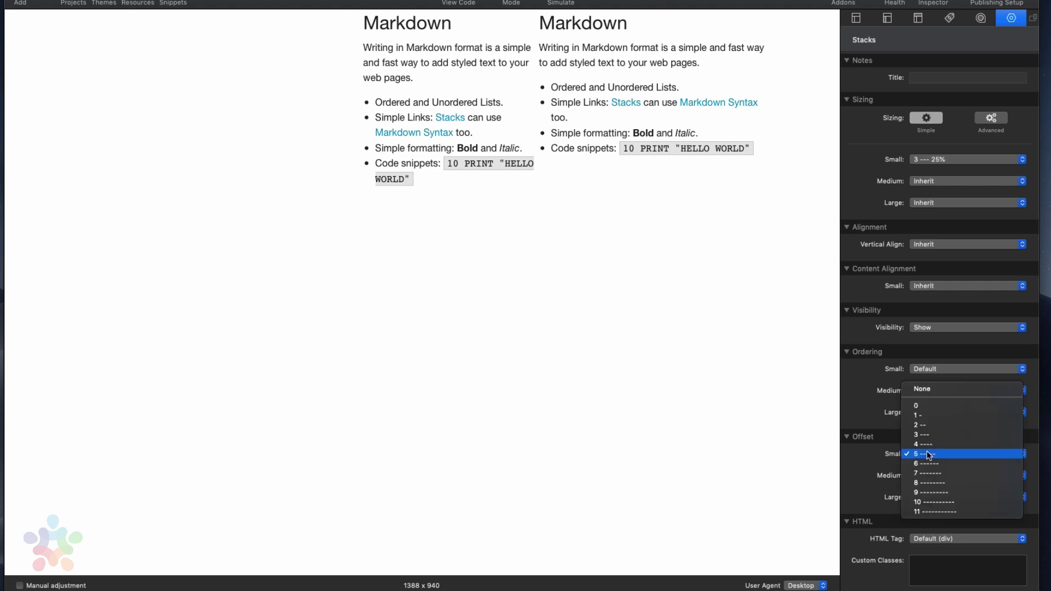
click(928, 389)
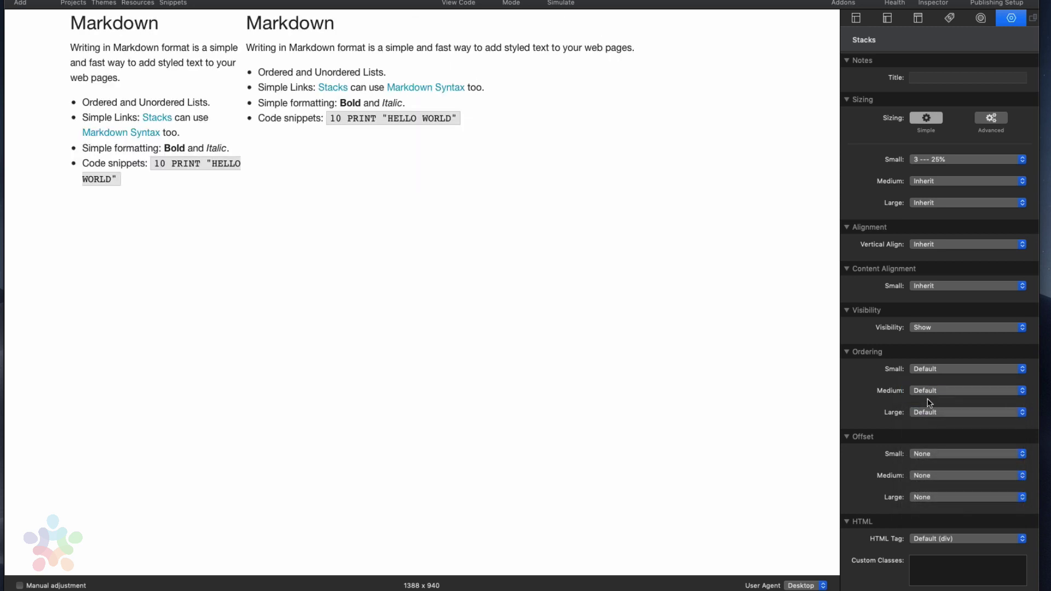
key(super+r)
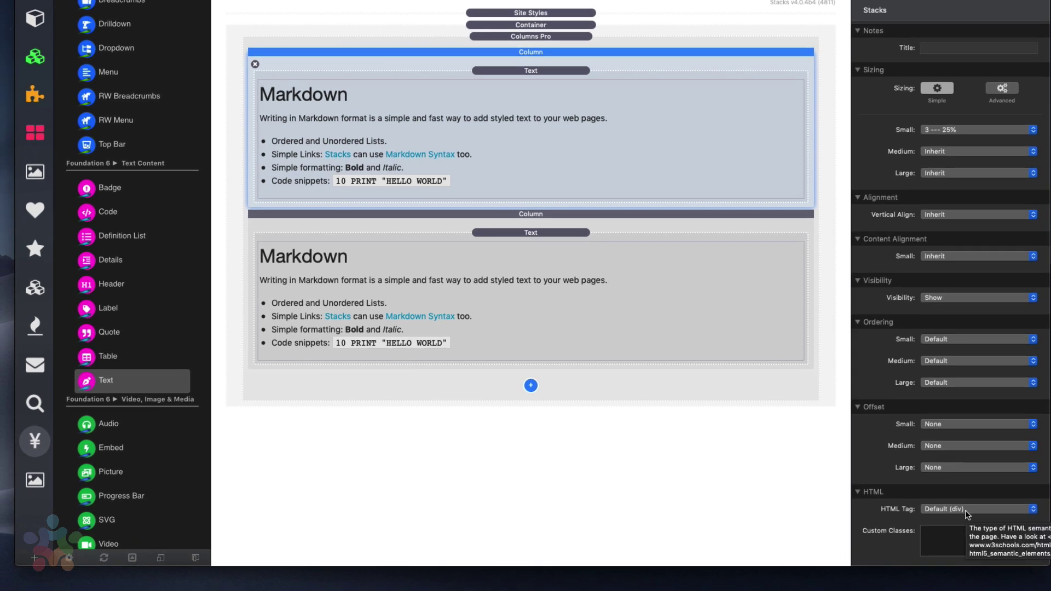
- Set the HTML tag of the first column to aside
click(968, 510)
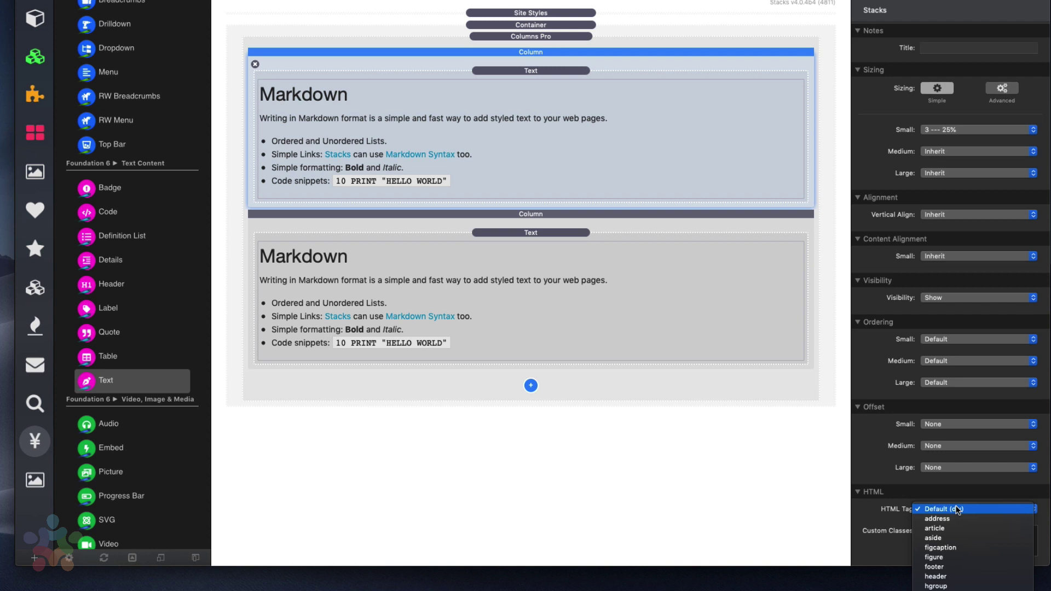
click(957, 537)
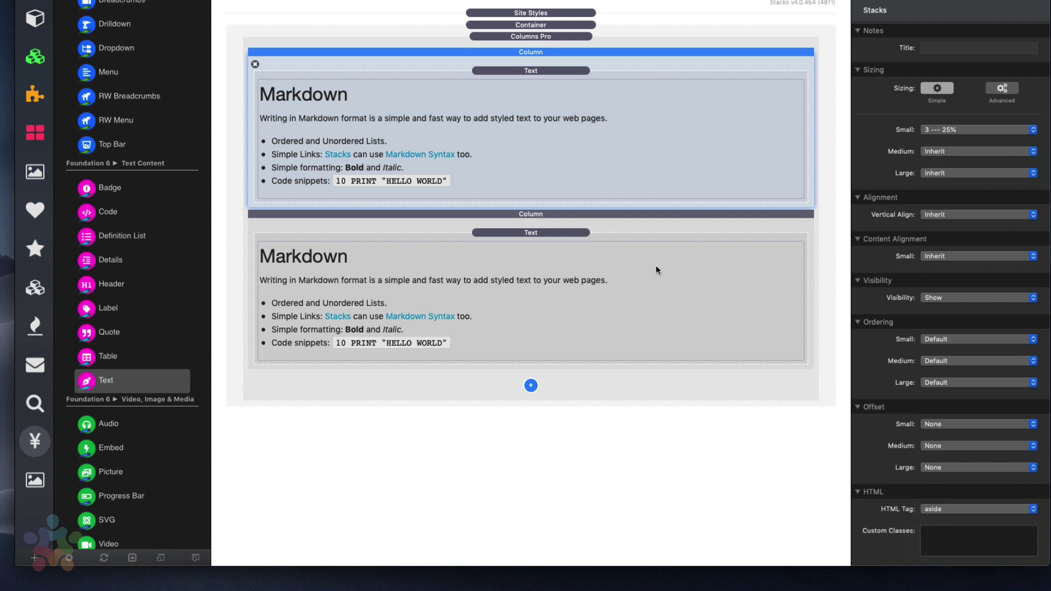